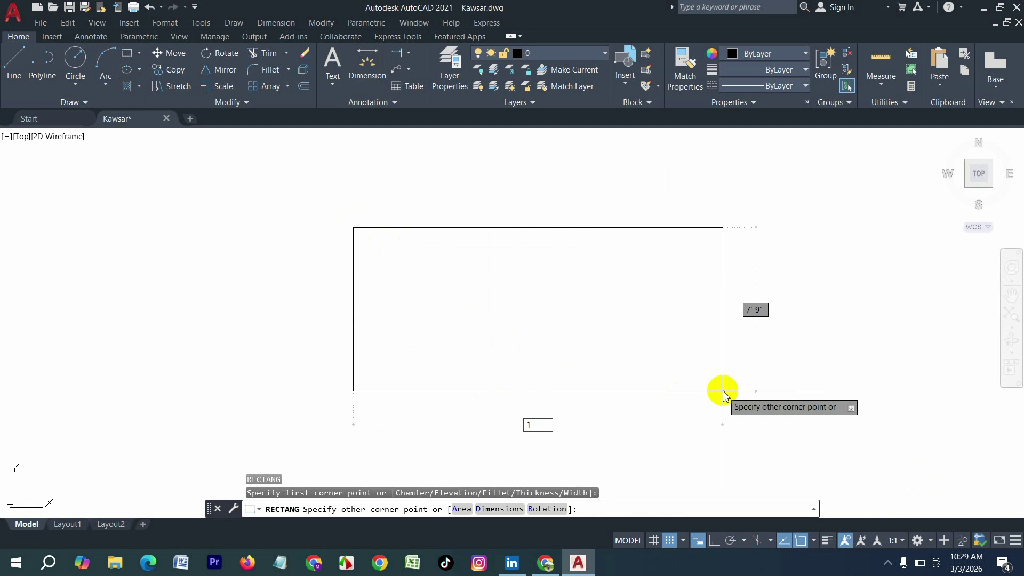
# Draw a 12 by 12 square with the Rectangle command
pyautogui.write('12')
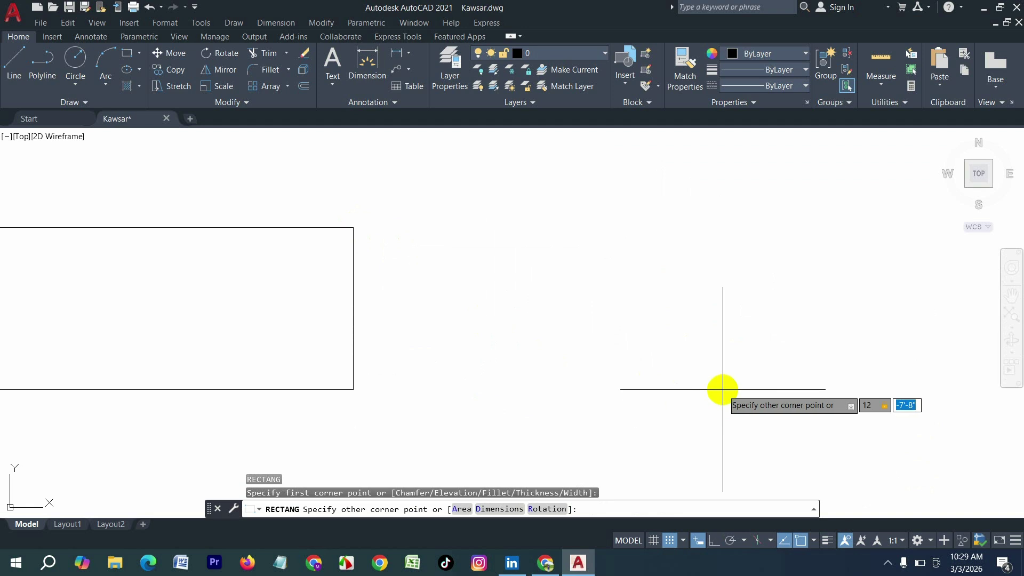
pyautogui.write(',12')
pyautogui.scroll(-5, 724, 389)
pyautogui.press('Return')
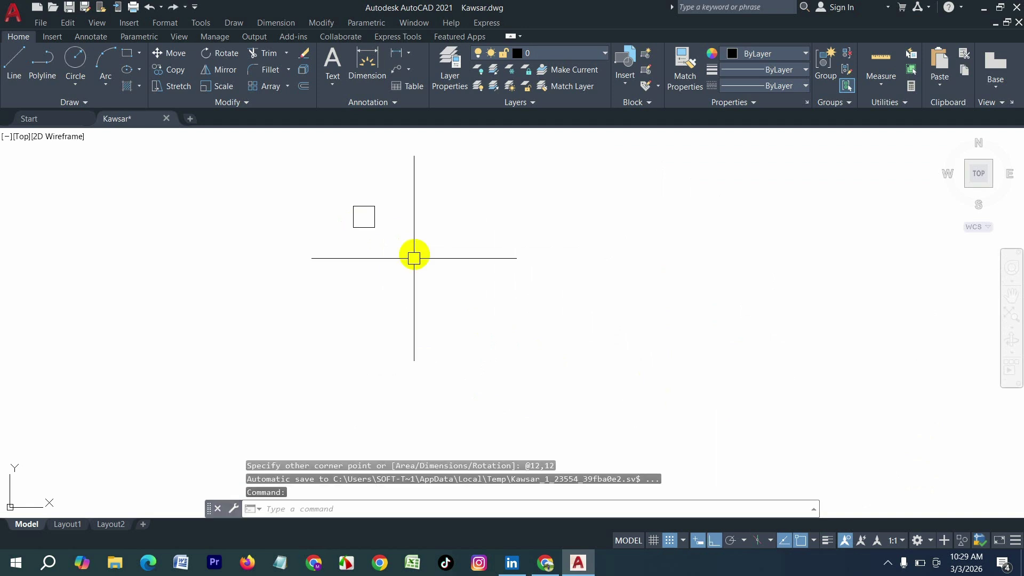
pyautogui.scroll(2, 337, 183)
pyautogui.scroll(4, 414, 307)
pyautogui.scroll(4, 414, 307)
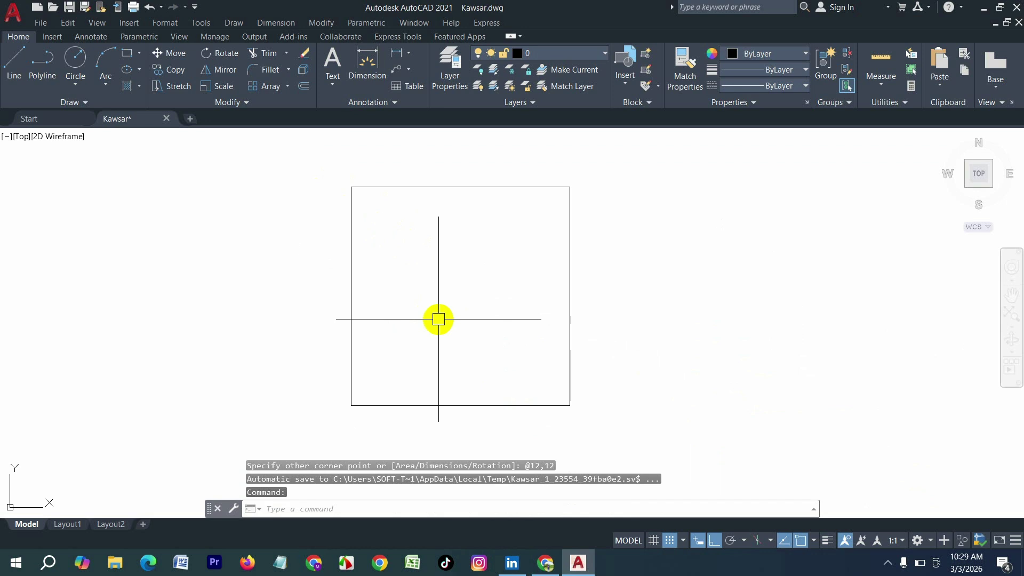
pyautogui.press('Escape')
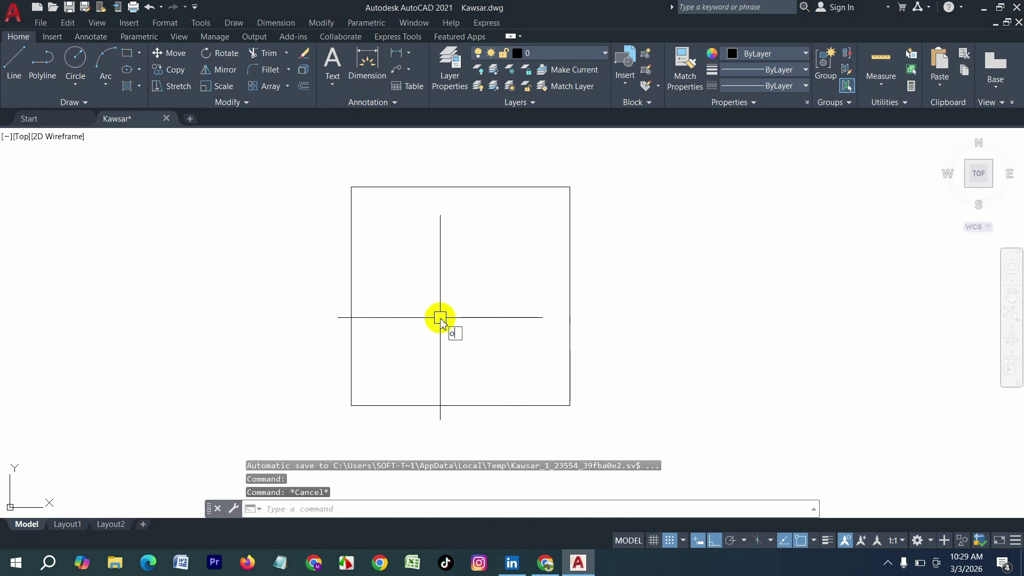
# Offset the square inward by 1.5
pyautogui.write('o')
pyautogui.press('Return')
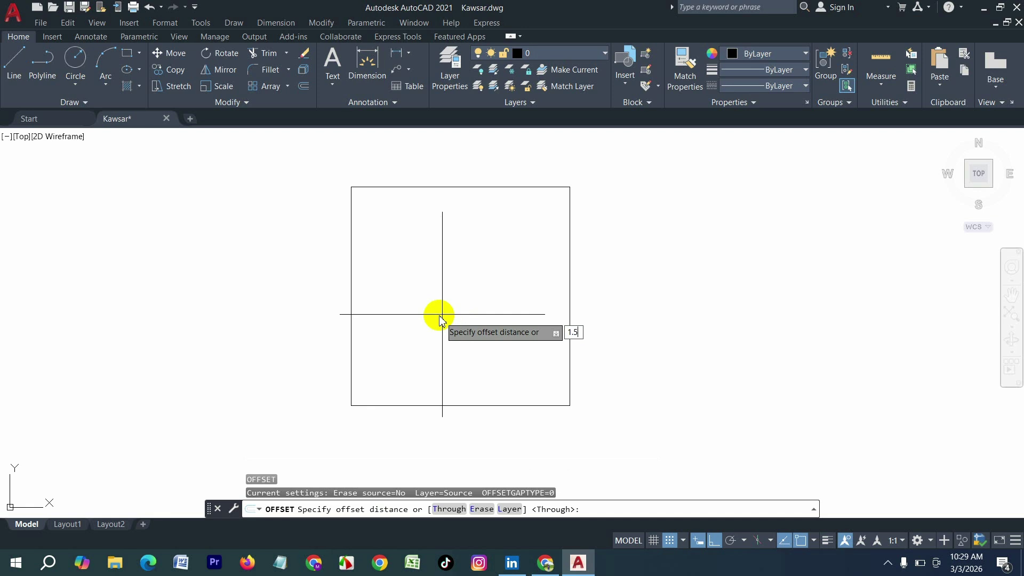
pyautogui.write('1.5')
pyautogui.press('Return')
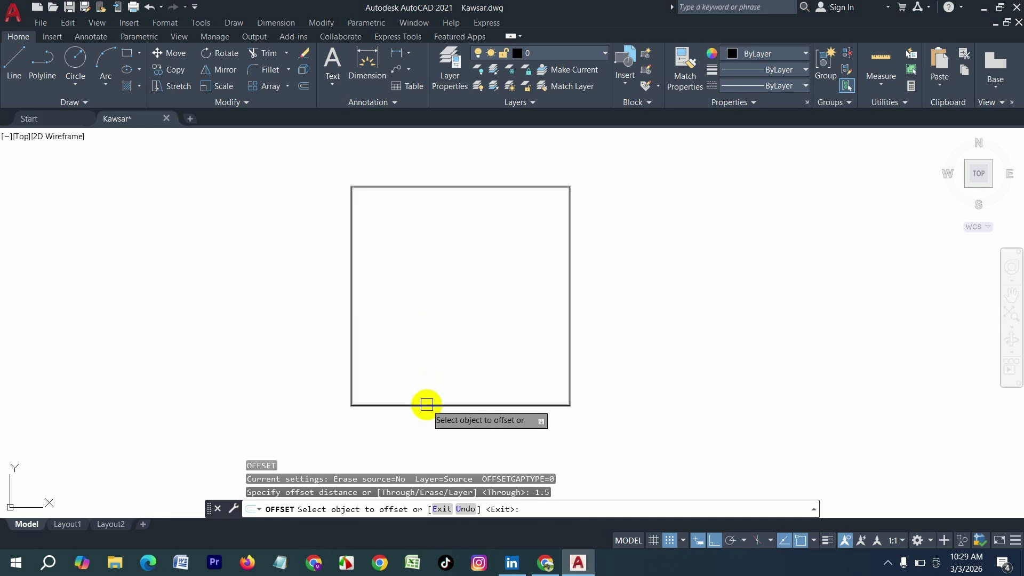
pyautogui.click(426, 405)
pyautogui.click(432, 337)
pyautogui.scroll(2, 440, 297)
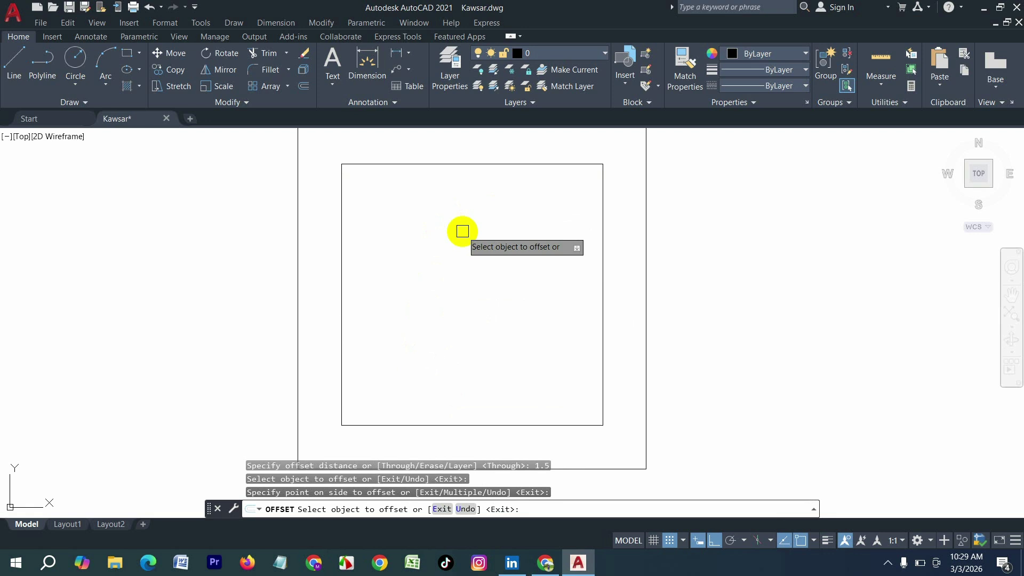
pyautogui.press('Escape')
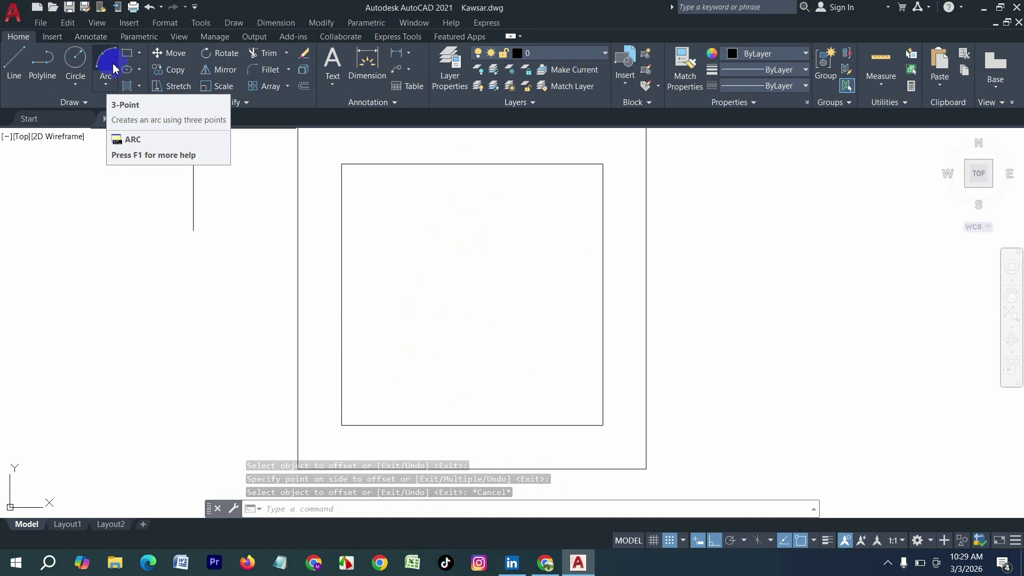
# Draw a circle of radius 0.5 tangent to the left and top edges of the inner square
pyautogui.click(75, 87)
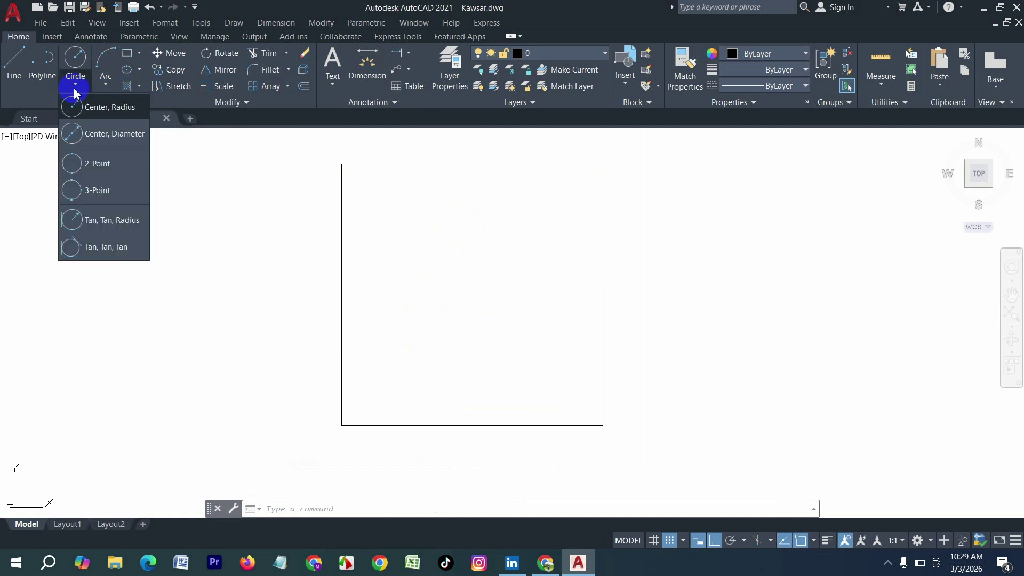
pyautogui.click(109, 220)
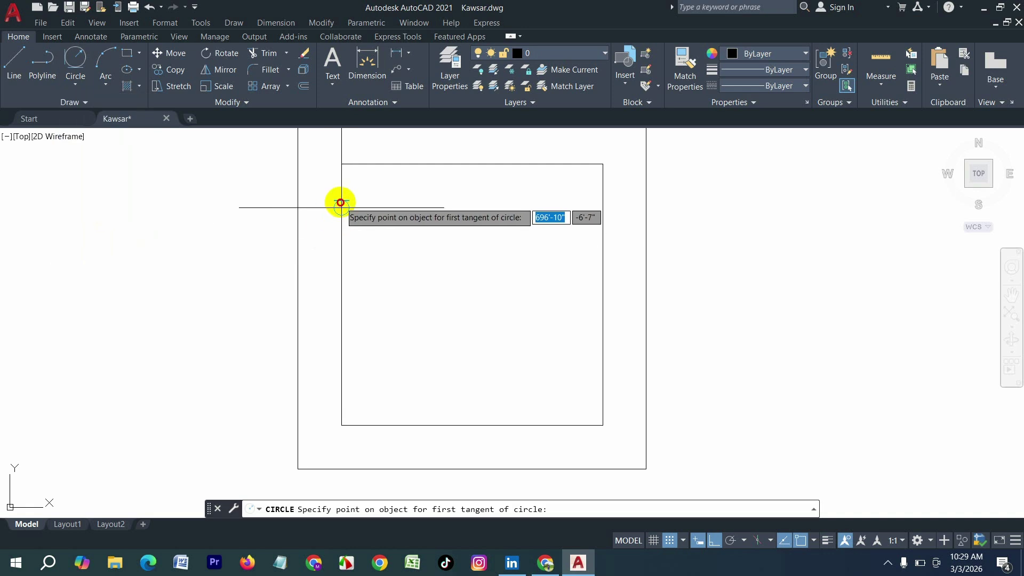
pyautogui.click(341, 207)
pyautogui.click(380, 165)
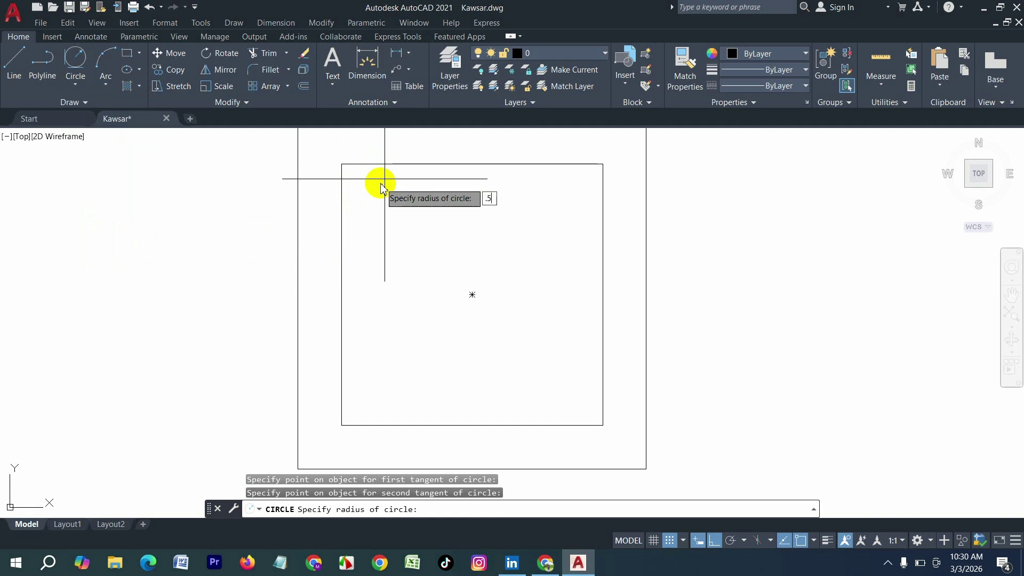
pyautogui.write('.5')
pyautogui.press('Return')
pyautogui.scroll(6, 354, 160)
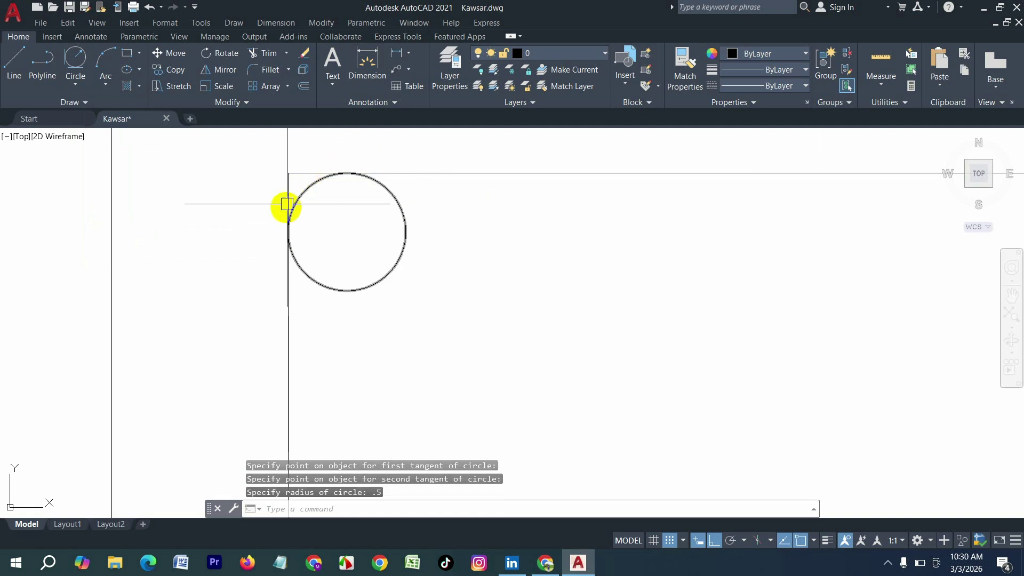
pyautogui.scroll(4, 287, 231)
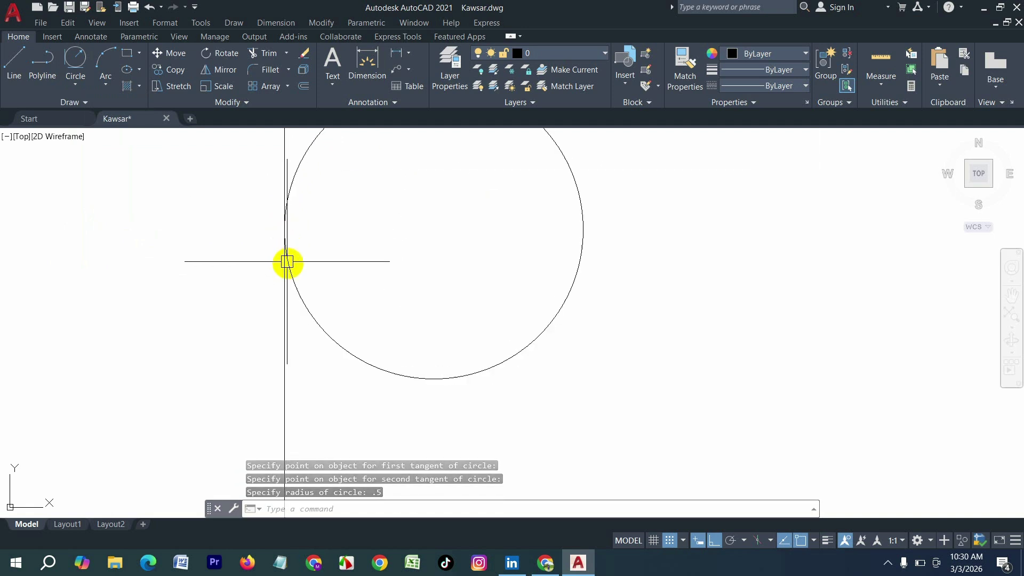
pyautogui.scroll(-5, 287, 262)
pyautogui.scroll(-4, 393, 256)
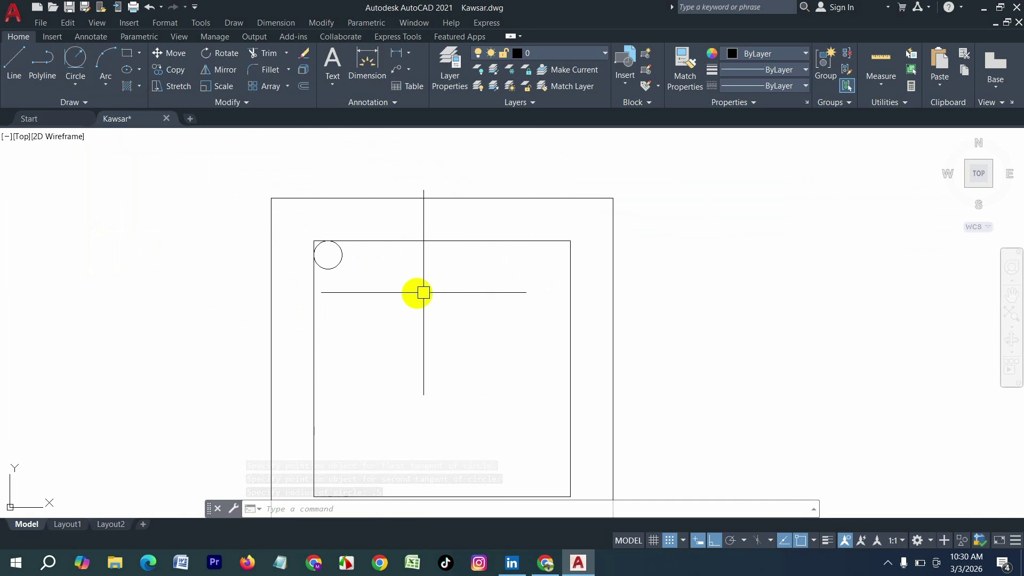
# Draw a circle of radius 0.5 tangent to the right and top edges of the inner square
pyautogui.scroll(2, 423, 293)
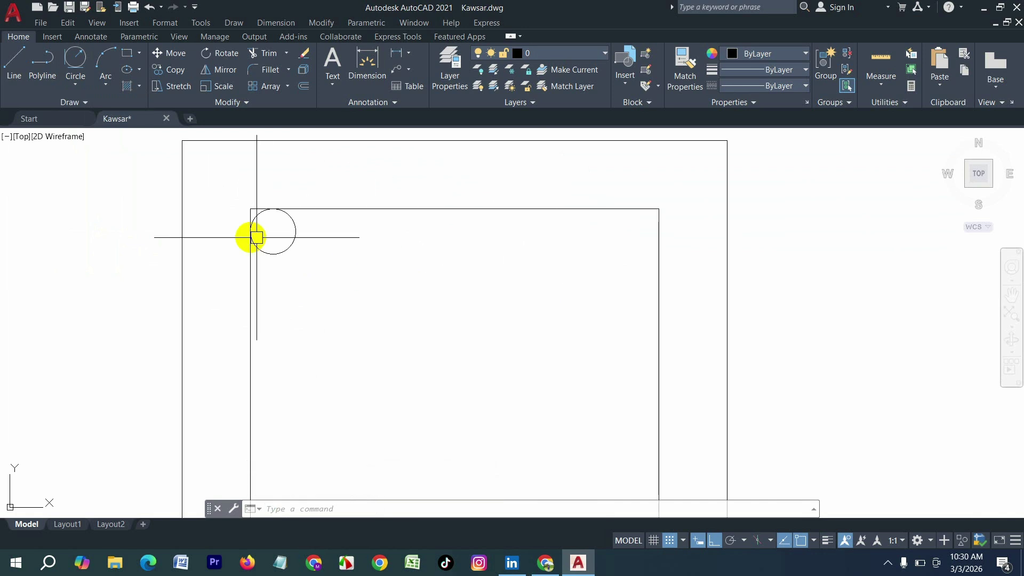
pyautogui.click(75, 86)
pyautogui.click(109, 223)
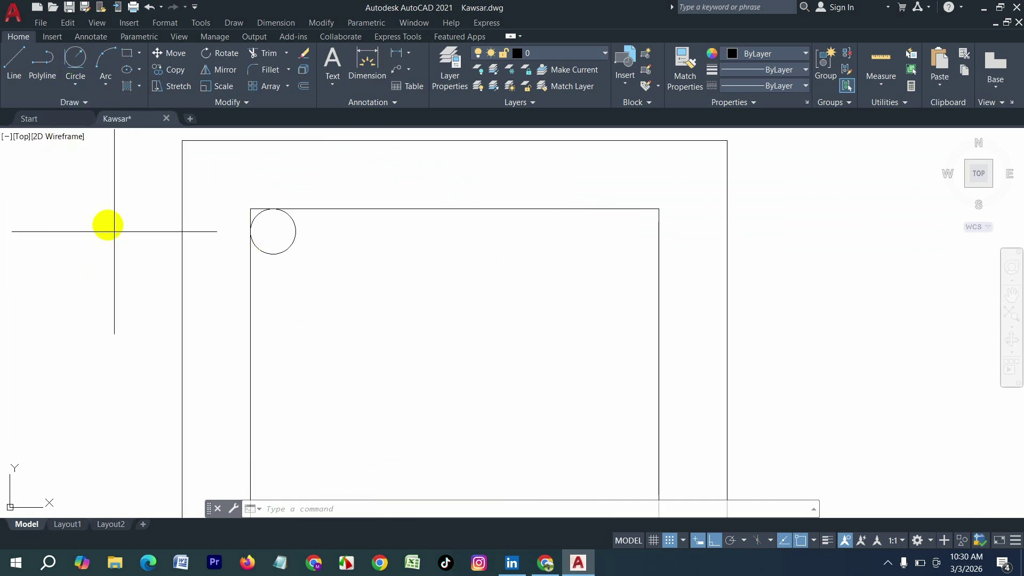
pyautogui.click(660, 230)
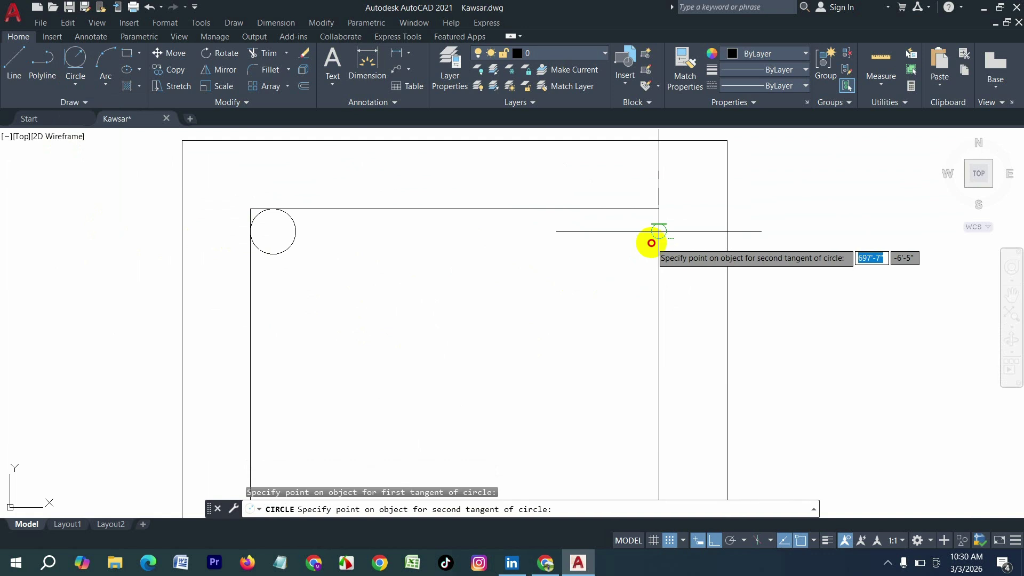
pyautogui.click(613, 208)
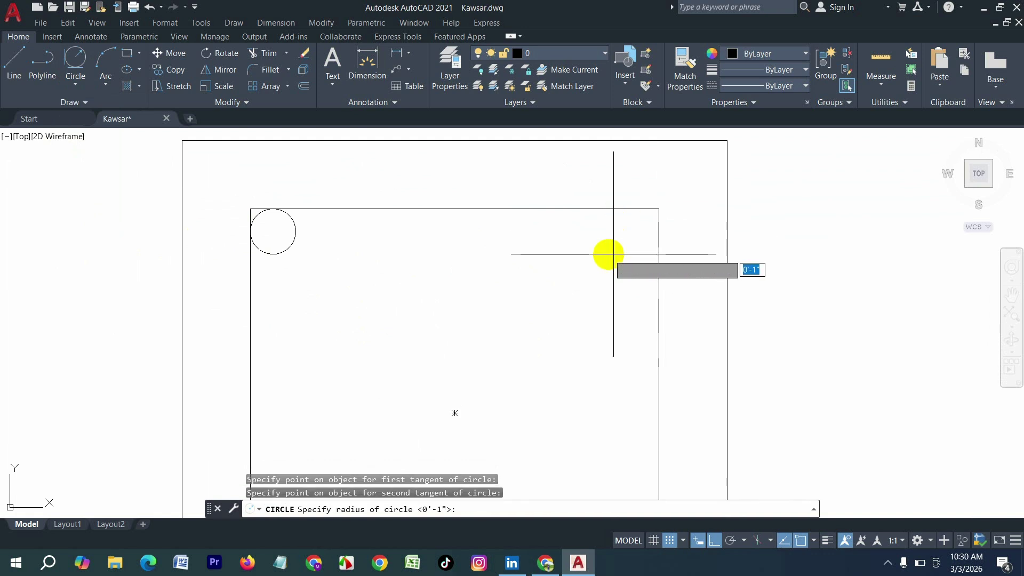
pyautogui.press('Return')
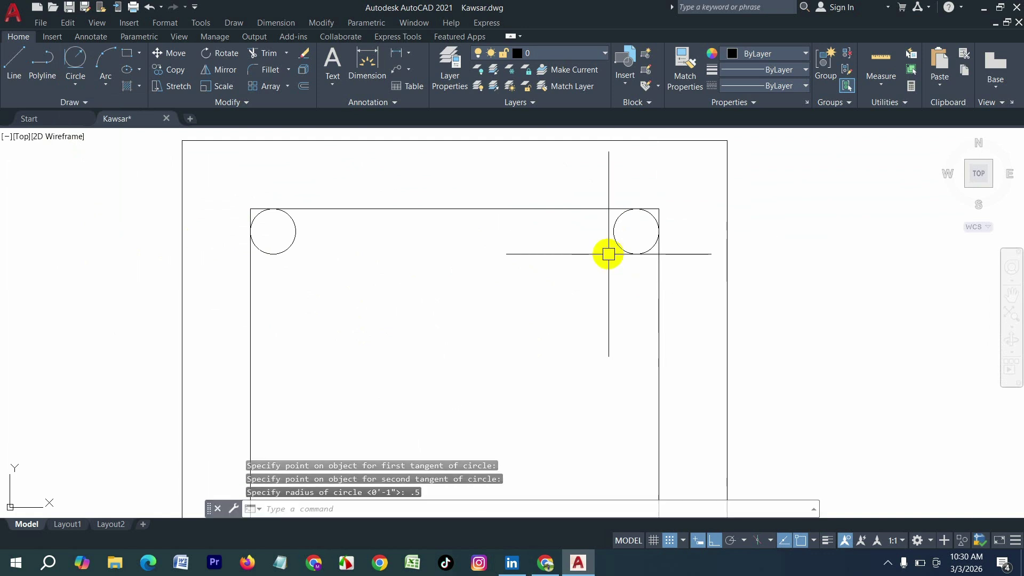
pyautogui.press('Escape')
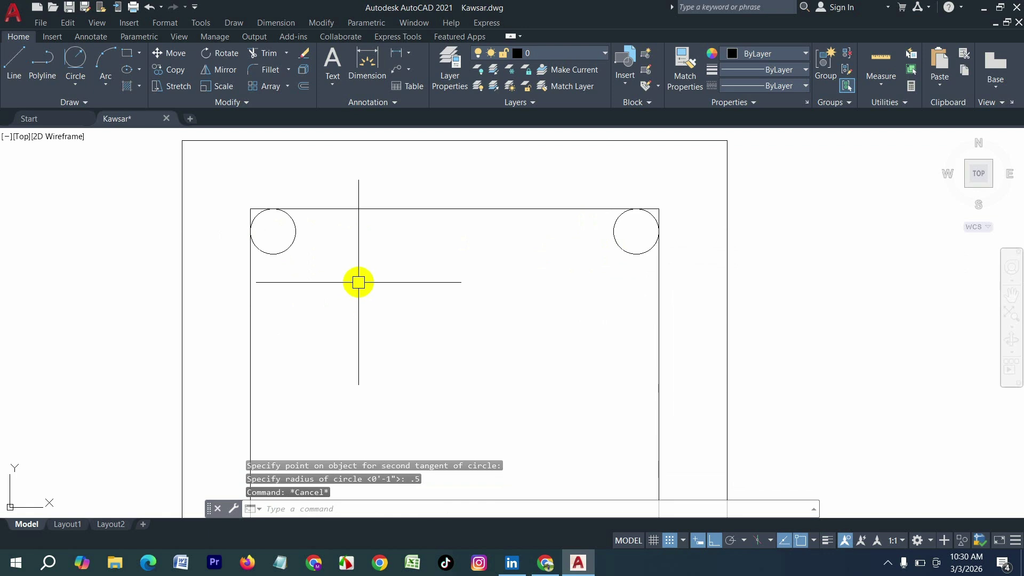
# Fill both corner circles with a SOLID hatch
pyautogui.press('Return')
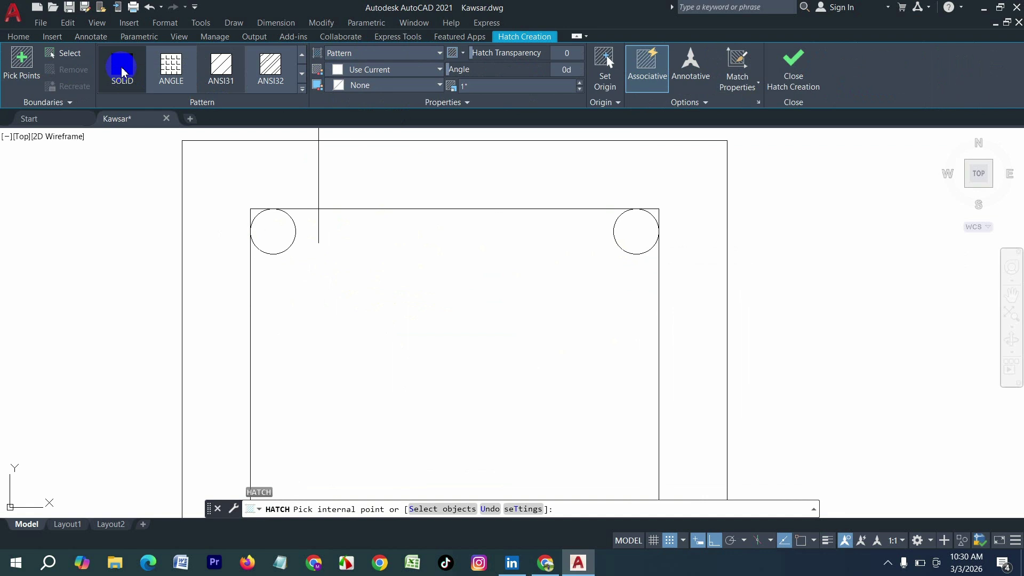
pyautogui.click(122, 71)
pyautogui.click(274, 232)
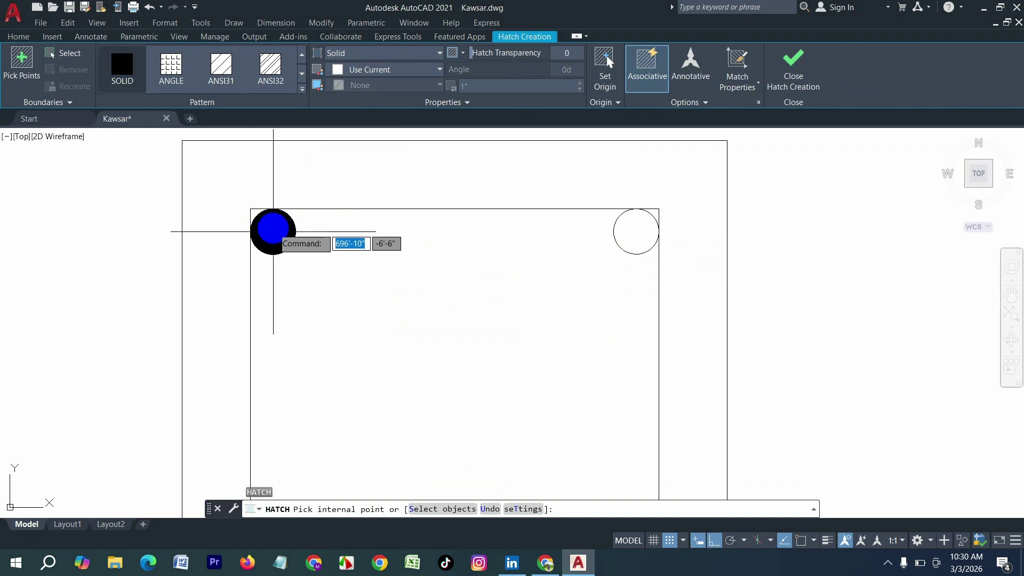
pyautogui.click(636, 232)
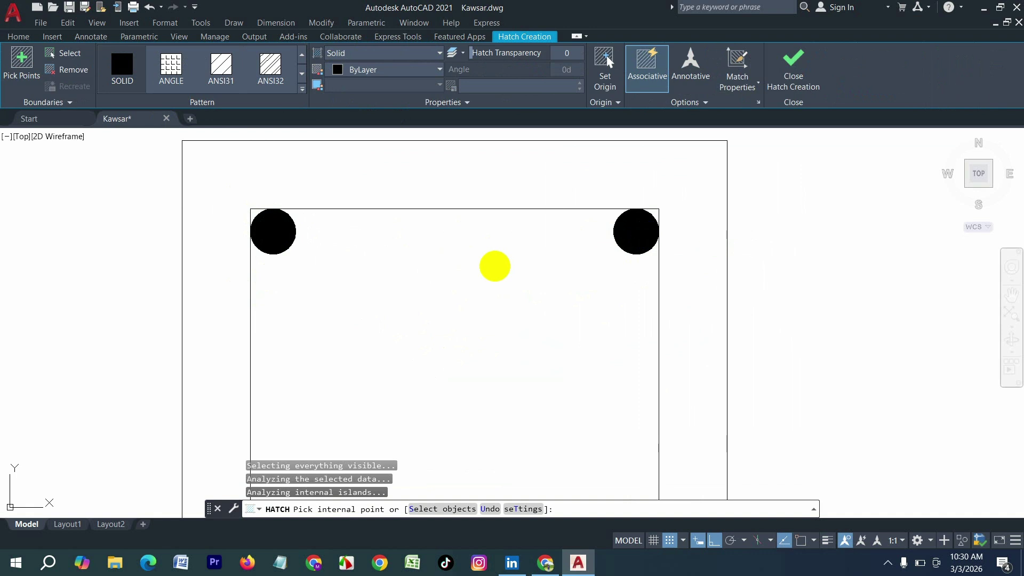
pyautogui.press('Return')
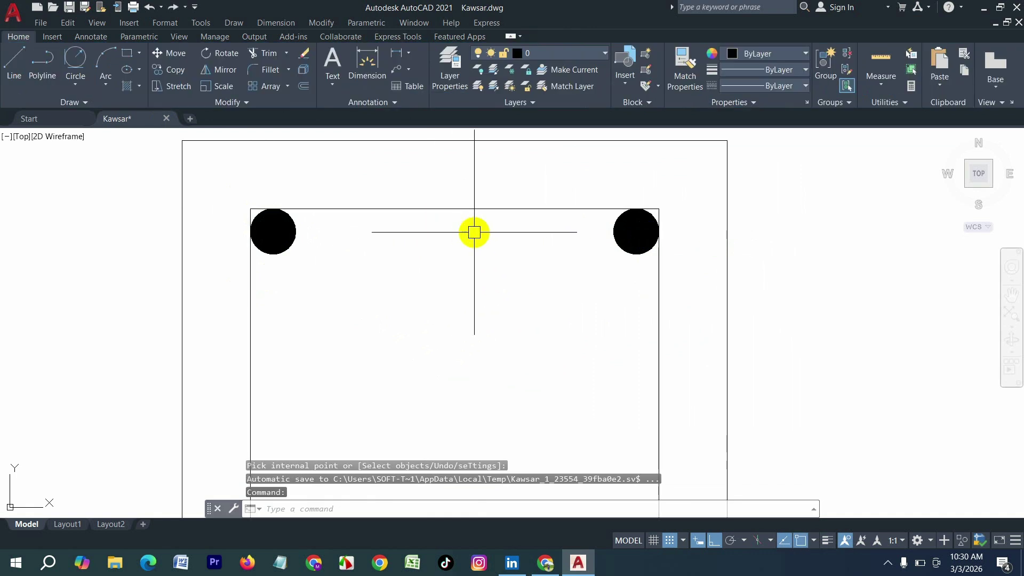
# Draw a 2-point circle of diameter 1 downward from the midpoint of the inner square's top edge
pyautogui.click(75, 88)
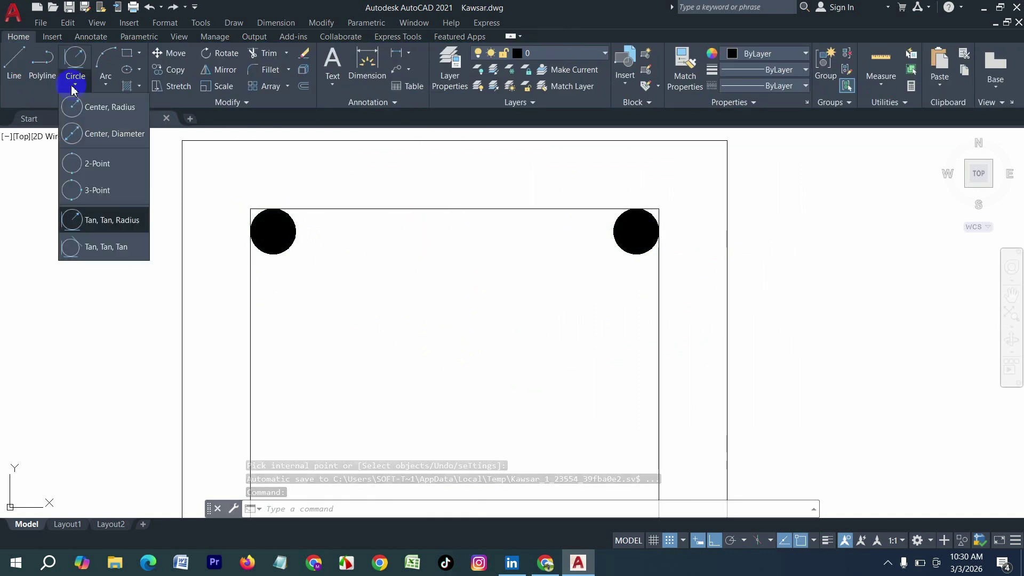
pyautogui.click(102, 166)
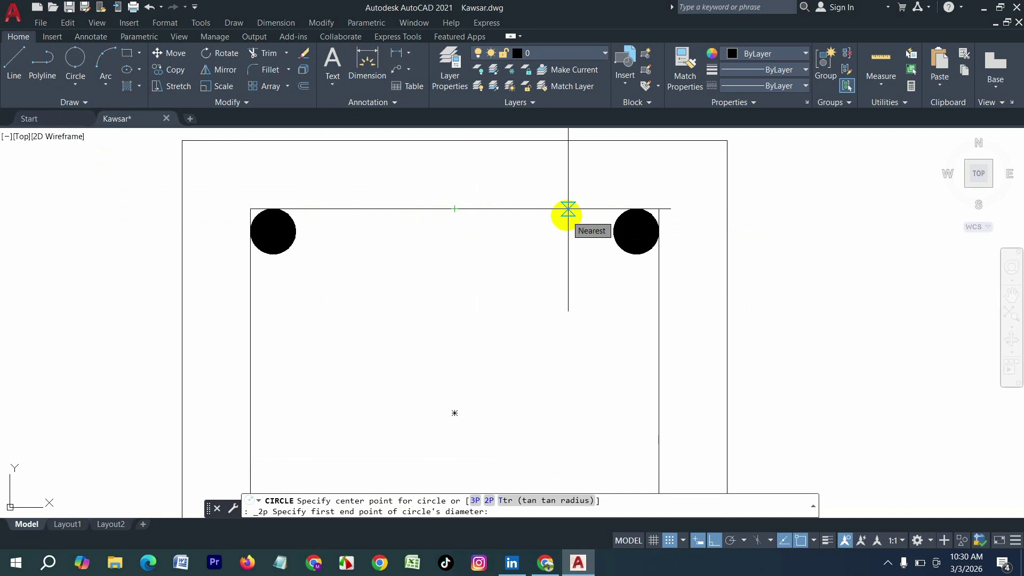
pyautogui.click(455, 208)
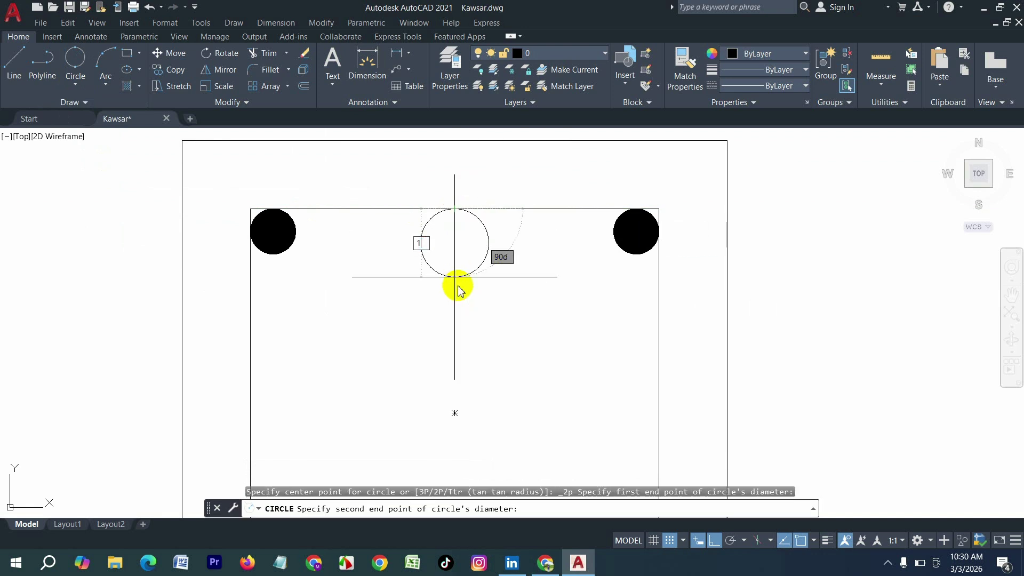
pyautogui.press('Return')
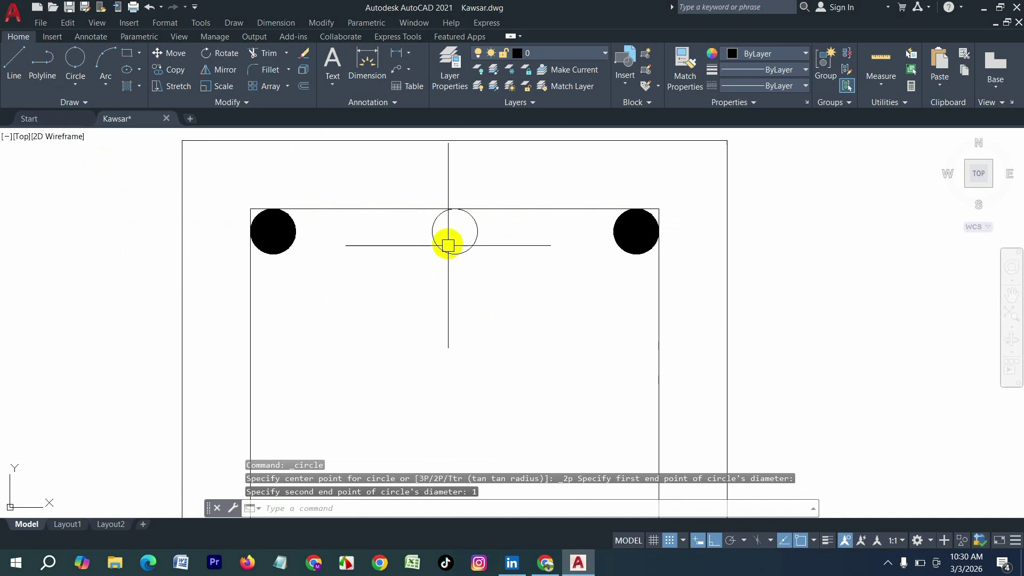
pyautogui.press('Escape')
# Fill the middle circle on the inner square's top edge with a SOLID hatch
pyautogui.write('h')
pyautogui.press('Return')
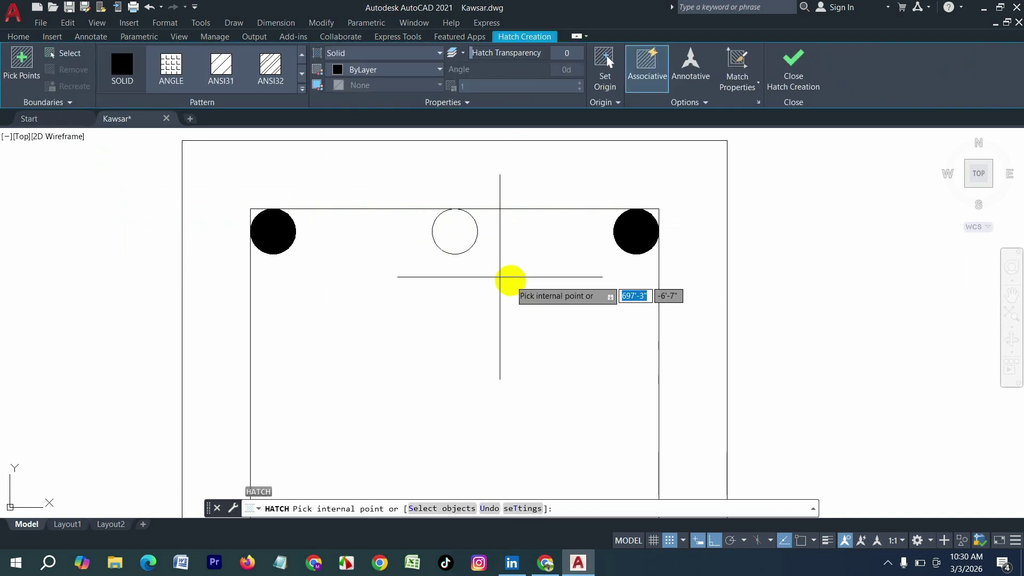
pyautogui.click(117, 85)
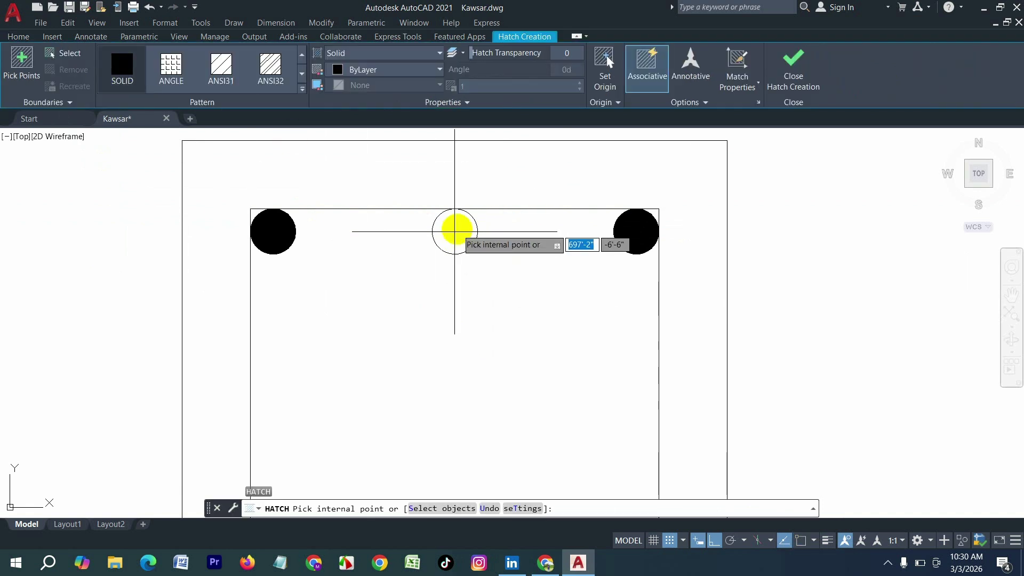
pyautogui.click(454, 231)
pyautogui.press('Return')
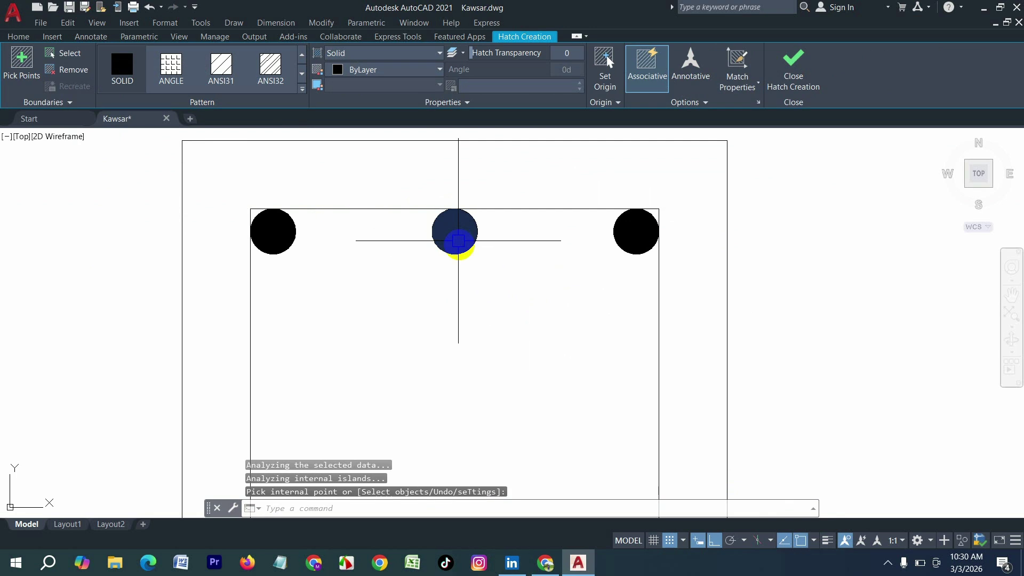
# Mirror the three filled top circles across a horizontal line through the midpoint of the inner square's right edge, keeping the originals
pyautogui.scroll(-2, 472, 222)
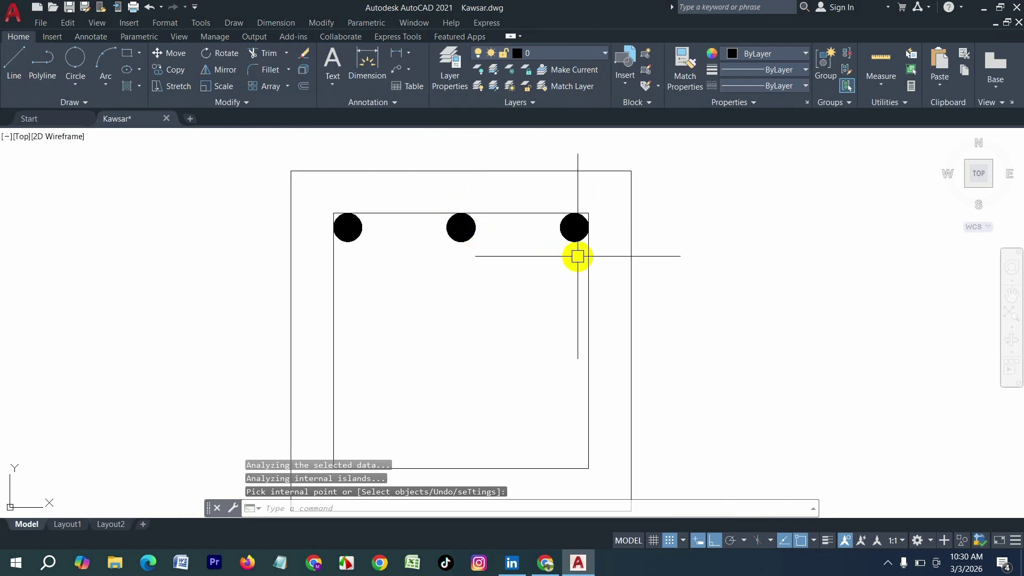
pyautogui.click(360, 214)
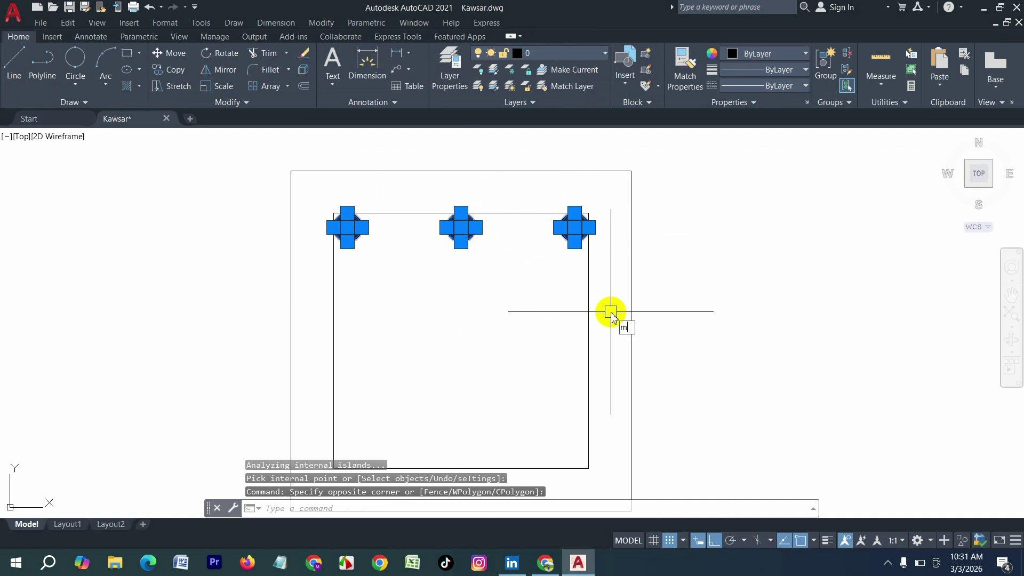
pyautogui.press('Return')
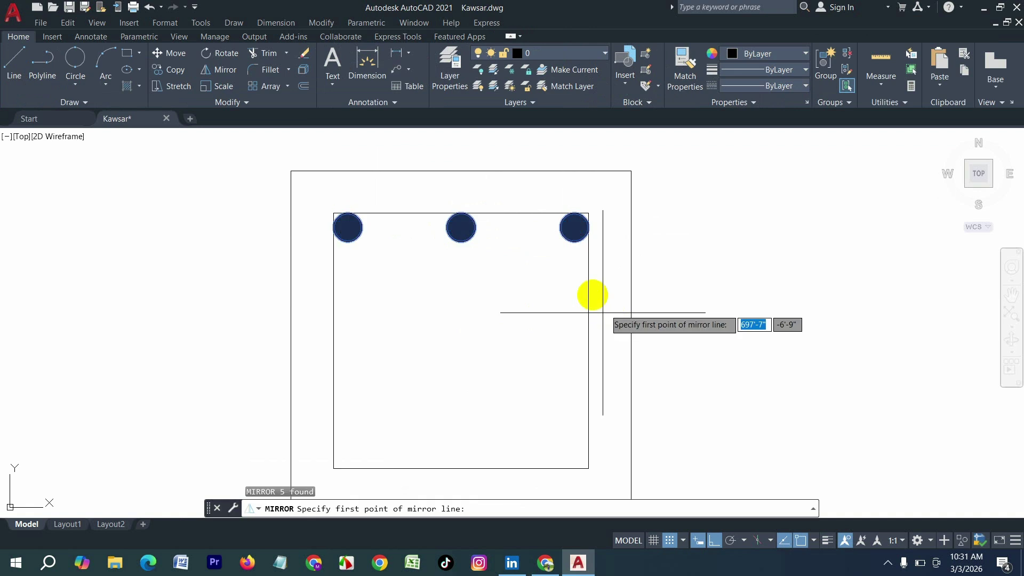
pyautogui.click(588, 341)
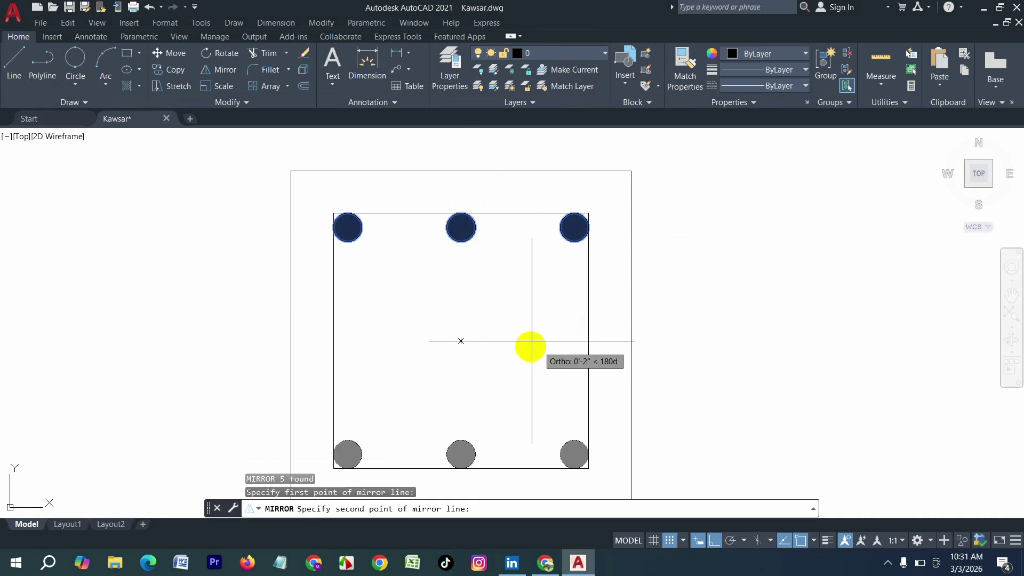
pyautogui.click(504, 341)
pyautogui.click(532, 388)
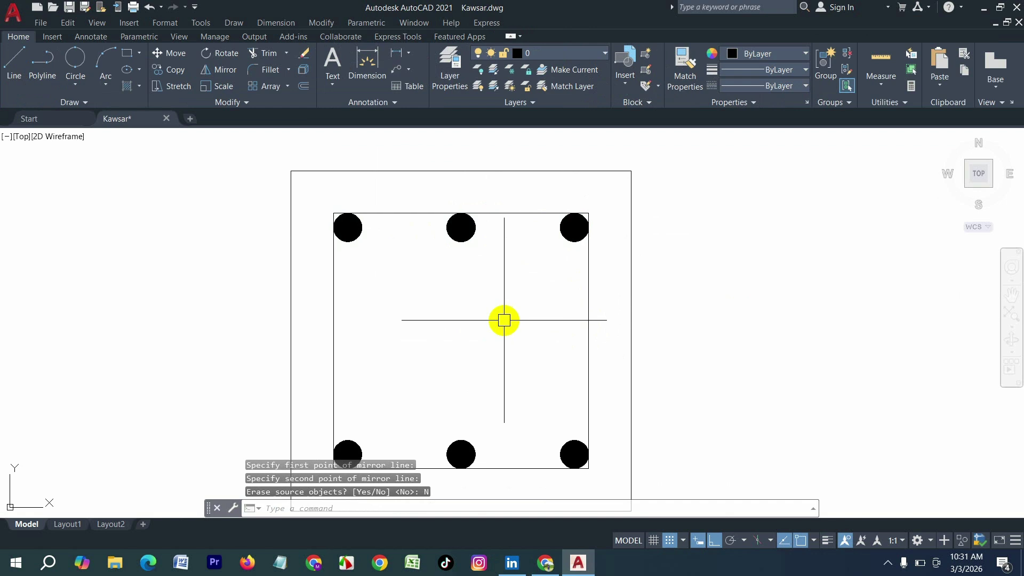
pyautogui.click(521, 453)
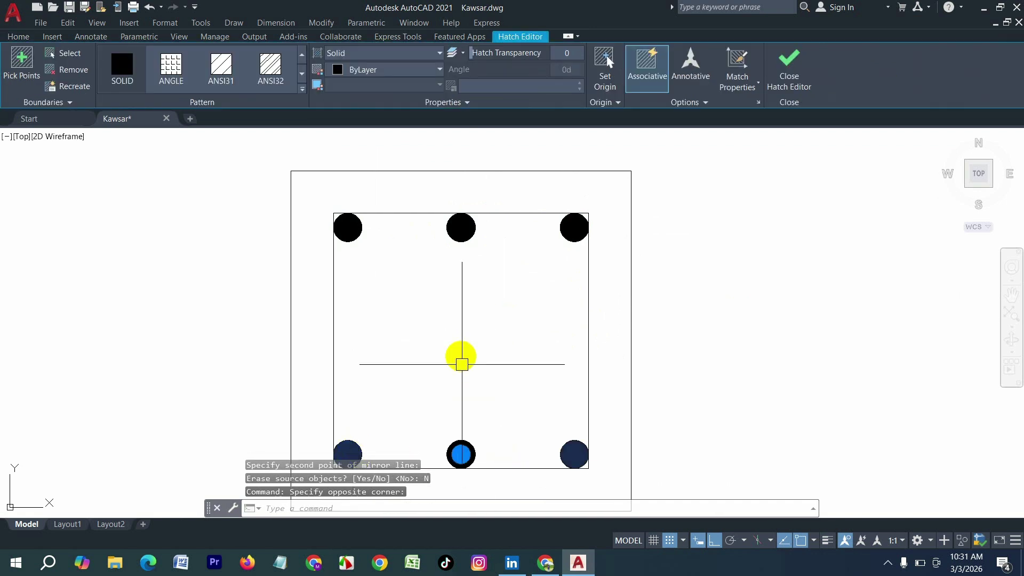
pyautogui.scroll(-3, 421, 402)
pyautogui.press('Escape')
pyautogui.scroll(2, 389, 414)
# Copy the two bottom corner circles straight up so their centers align with the midpoint of the inner square's right edge
pyautogui.click(373, 417)
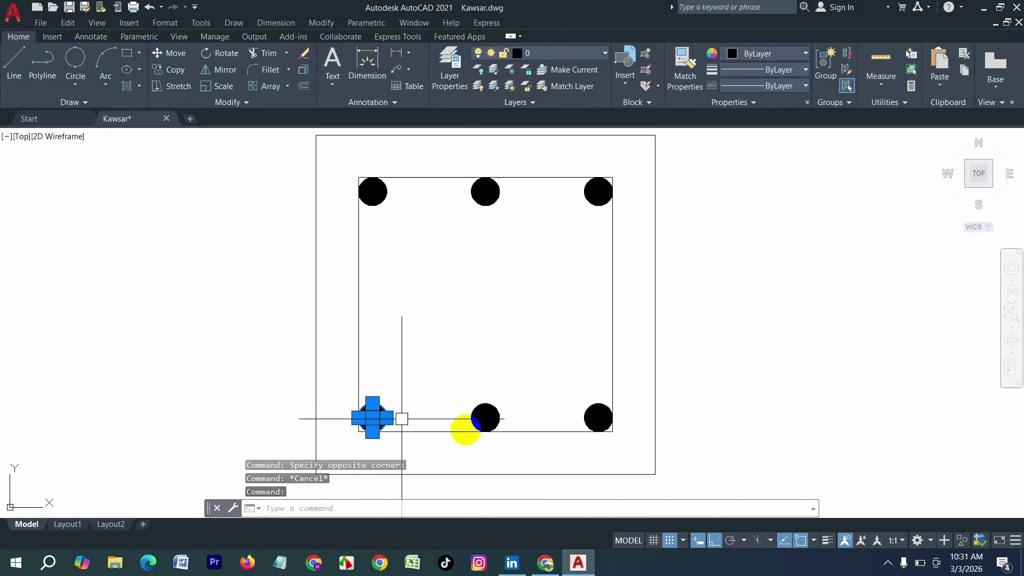
pyautogui.click(597, 418)
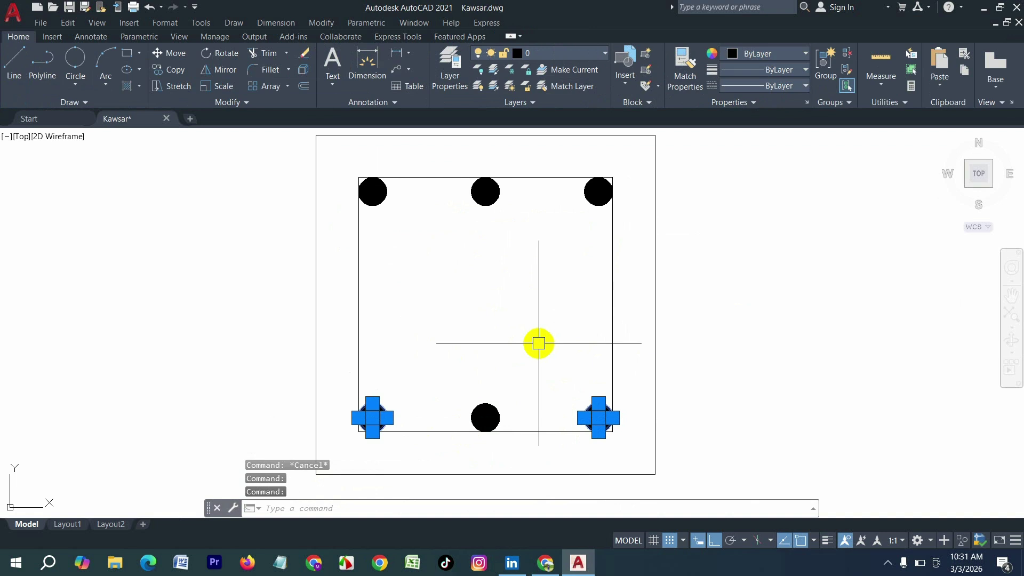
pyautogui.write('cp')
pyautogui.press('Return')
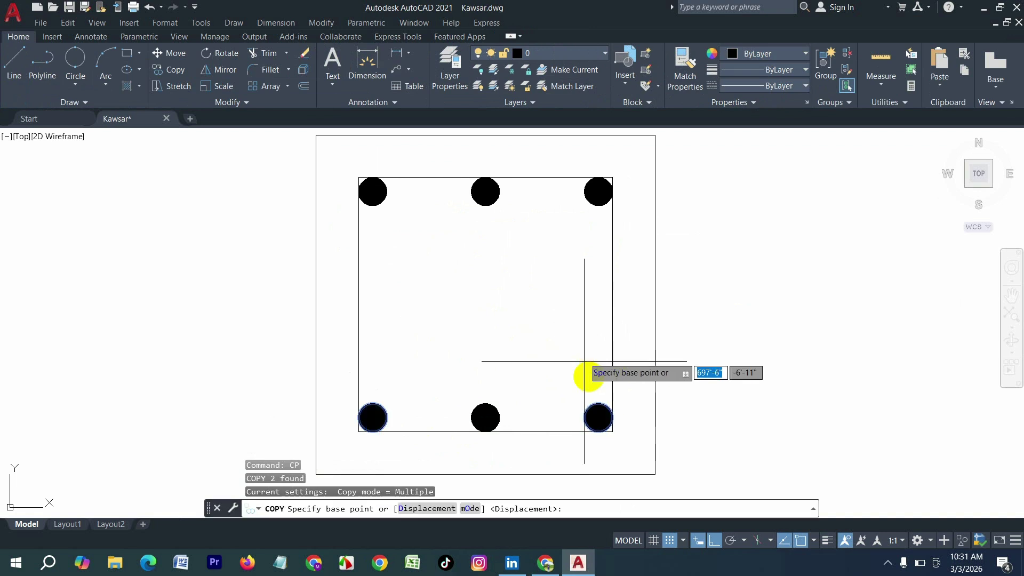
pyautogui.click(598, 418)
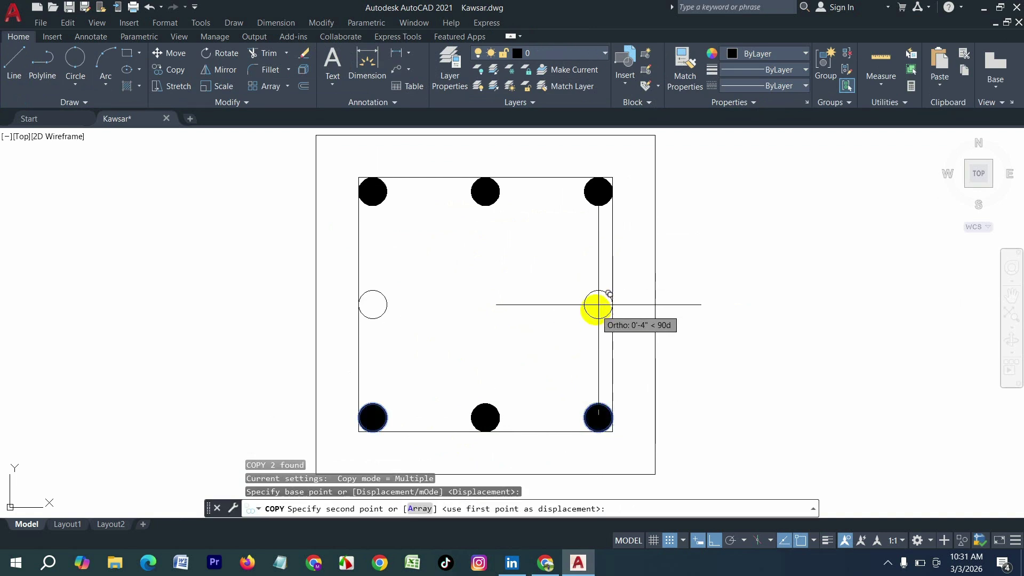
pyautogui.scroll(2, 605, 305)
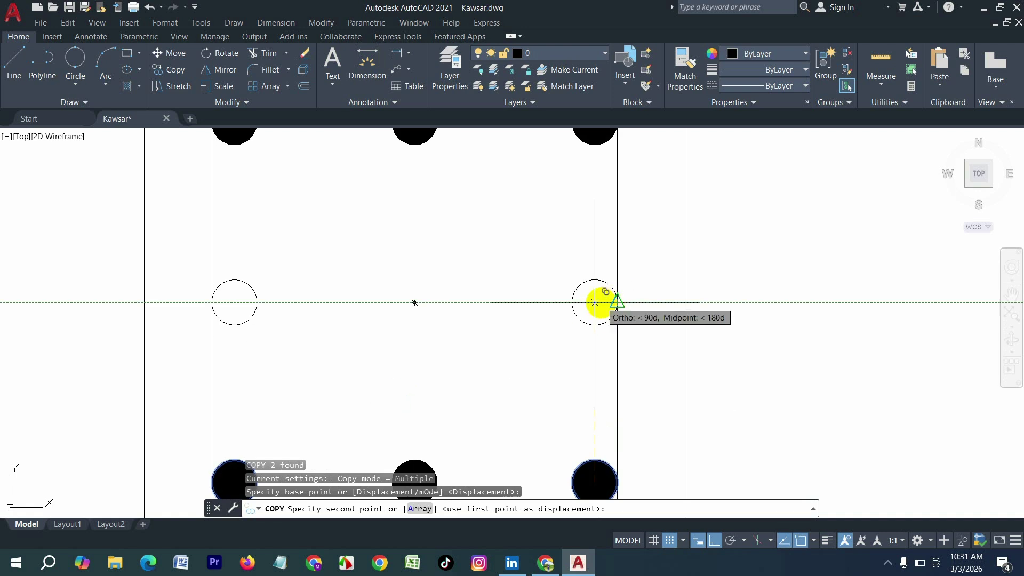
pyautogui.click(595, 303)
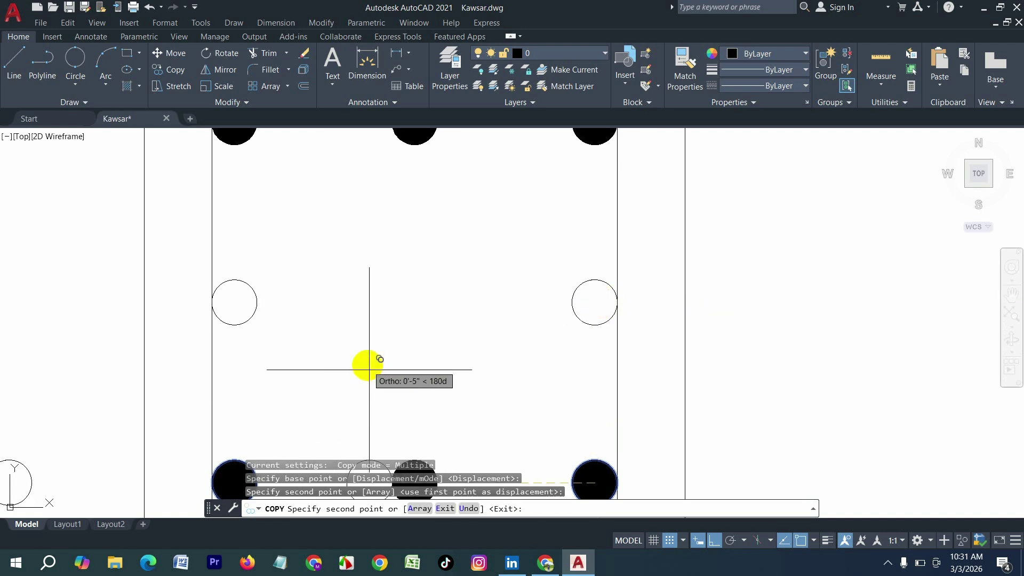
pyautogui.scroll(-4, 387, 367)
pyautogui.press('Escape')
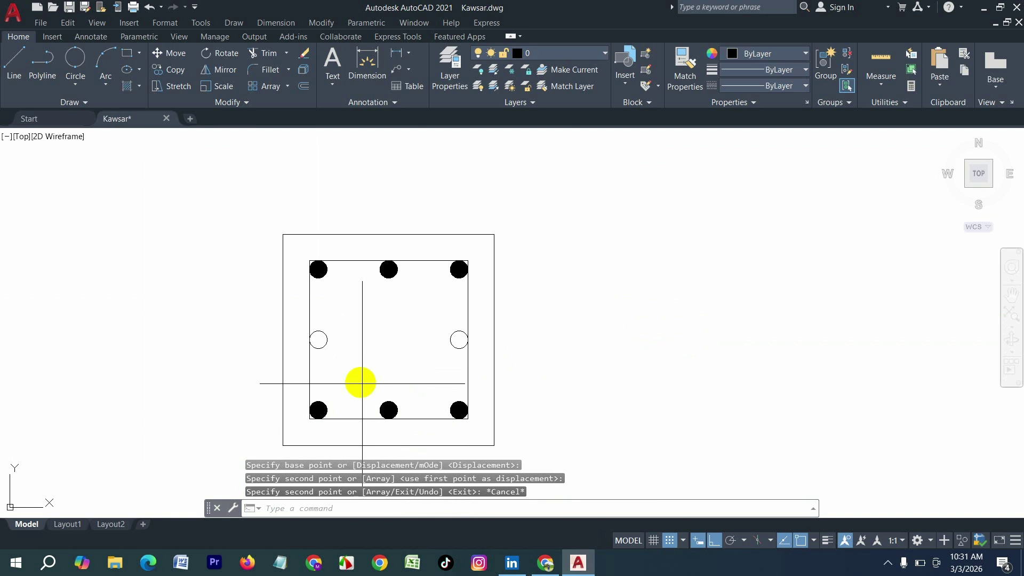
# Fill the two side circles at mid-height with a SOLID hatch
pyautogui.write('h')
pyautogui.press('Return')
pyautogui.click(133, 71)
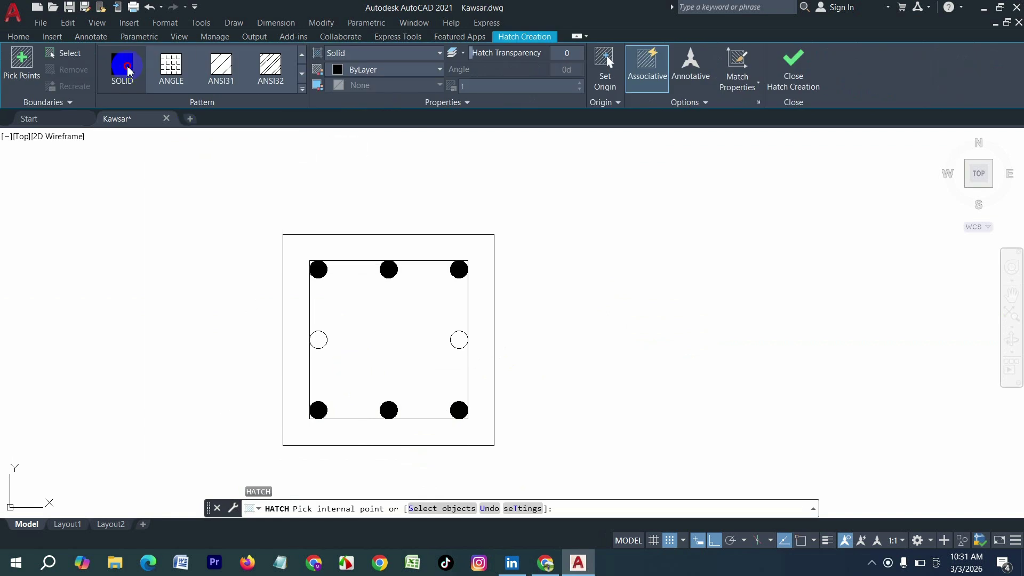
pyautogui.scroll(4, 333, 339)
pyautogui.click(318, 340)
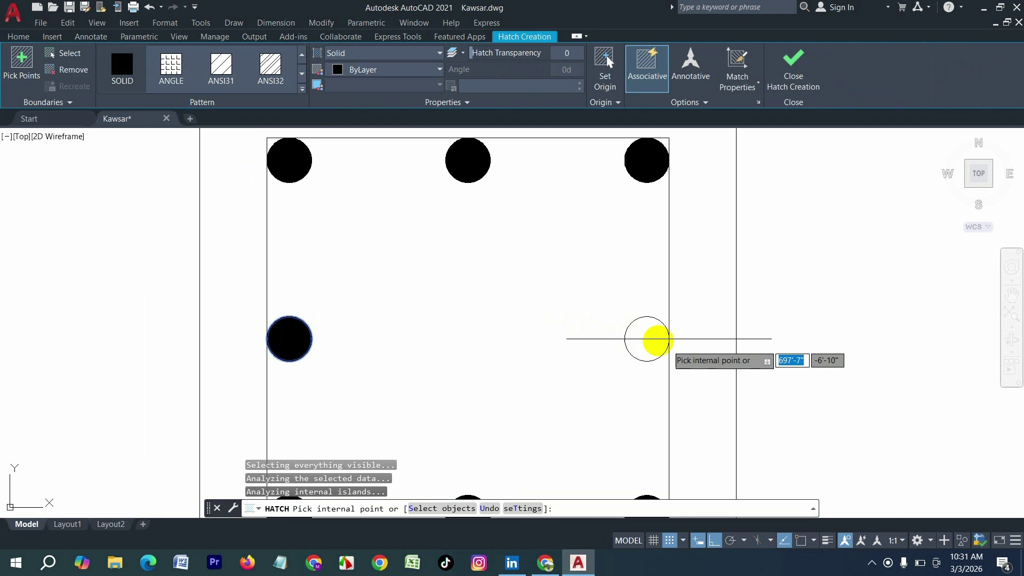
pyautogui.click(650, 328)
pyautogui.click(647, 339)
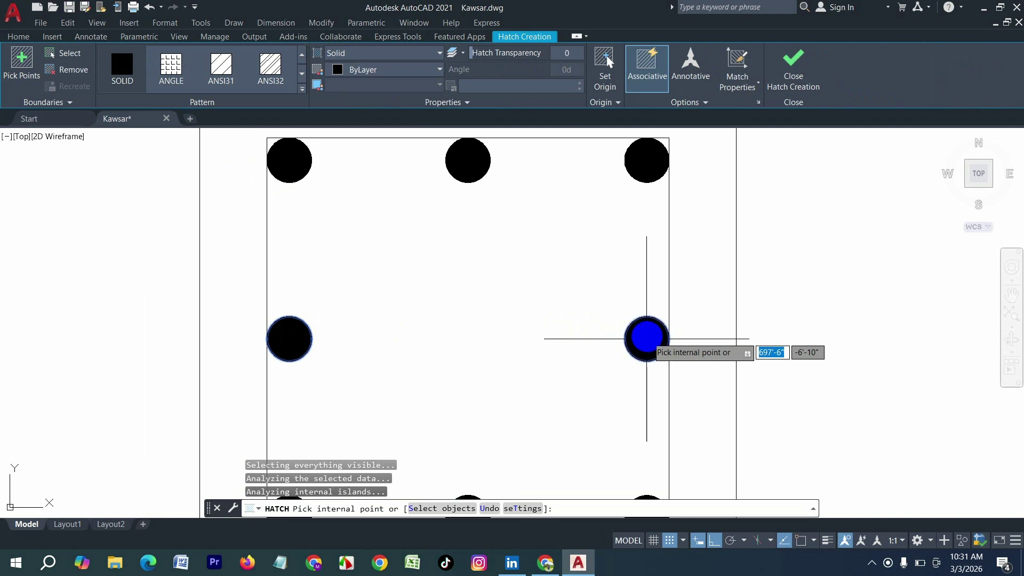
pyautogui.press('Return')
# Trim the inner square's two top corners where they extend past the corner circles
pyautogui.scroll(-4, 342, 277)
pyautogui.scroll(4, 326, 246)
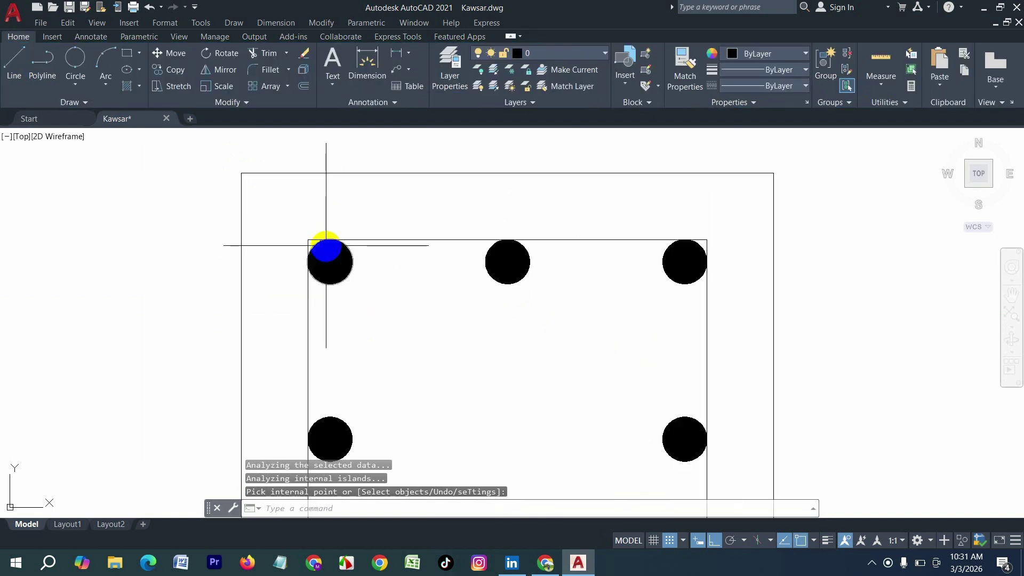
pyautogui.scroll(2, 757, 235)
pyautogui.press('Escape')
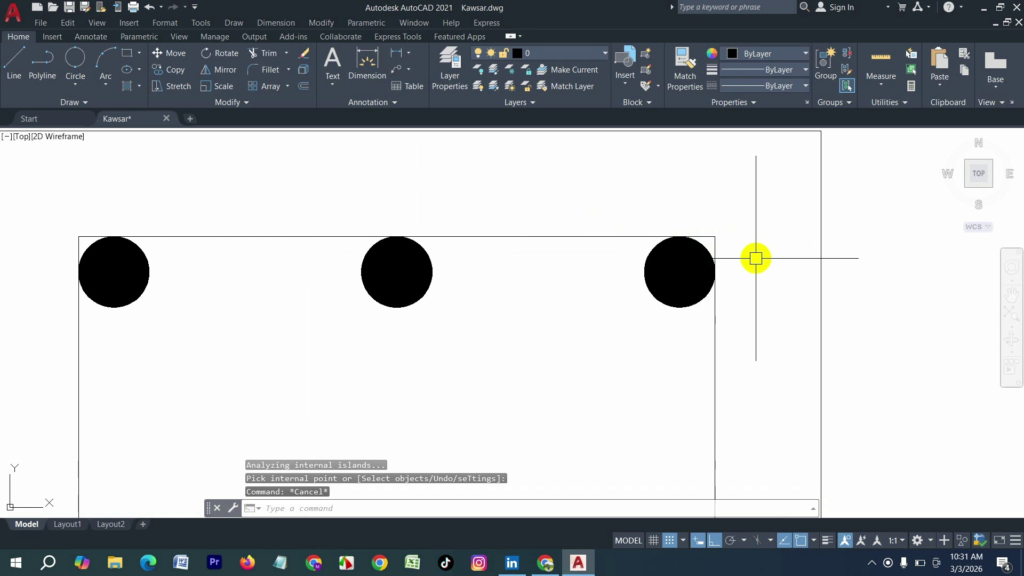
pyautogui.write('tr')
pyautogui.press('Return')
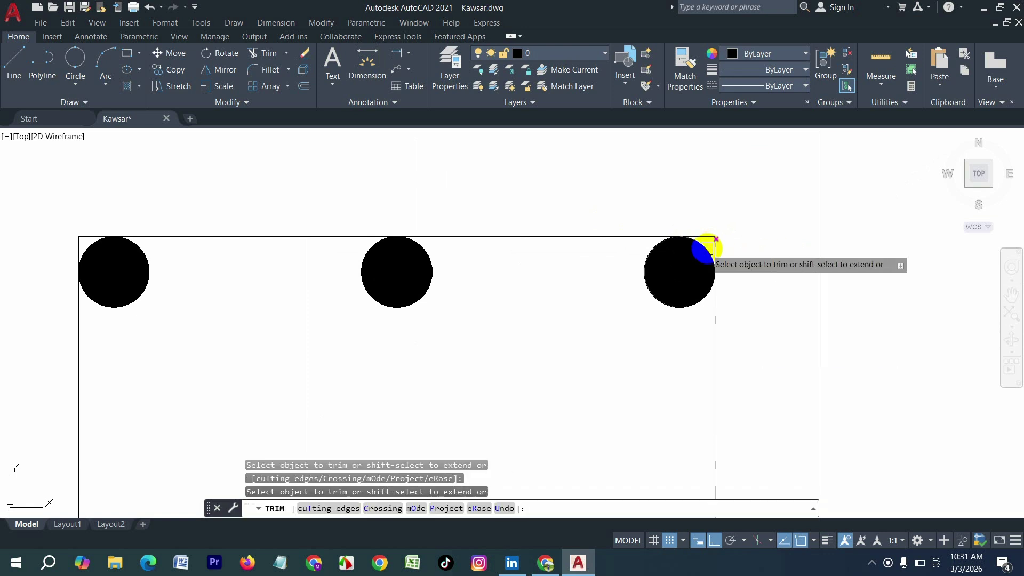
pyautogui.click(716, 238)
pyautogui.scroll(4, 716, 237)
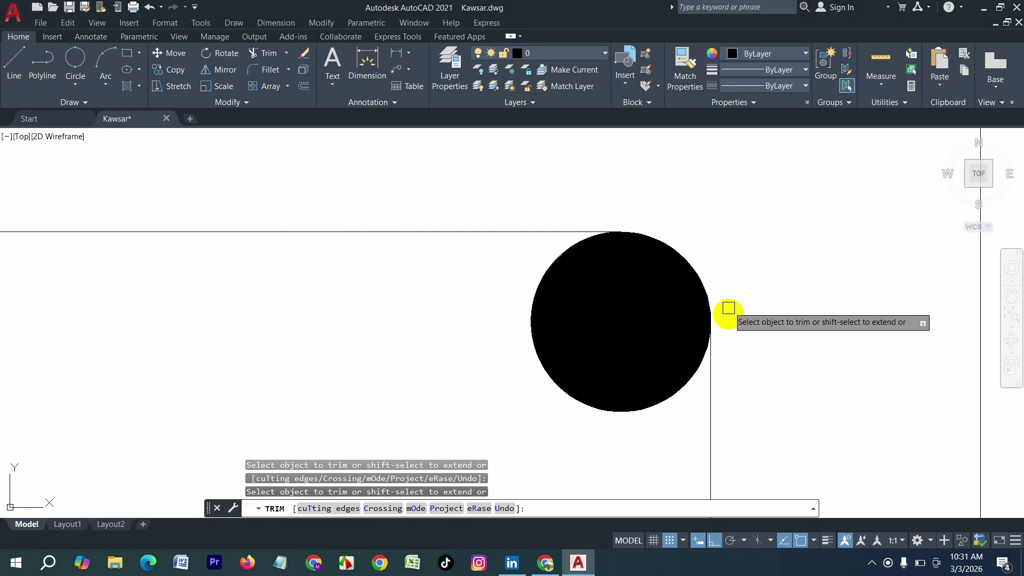
pyautogui.scroll(-5, 758, 279)
pyautogui.scroll(4, 366, 279)
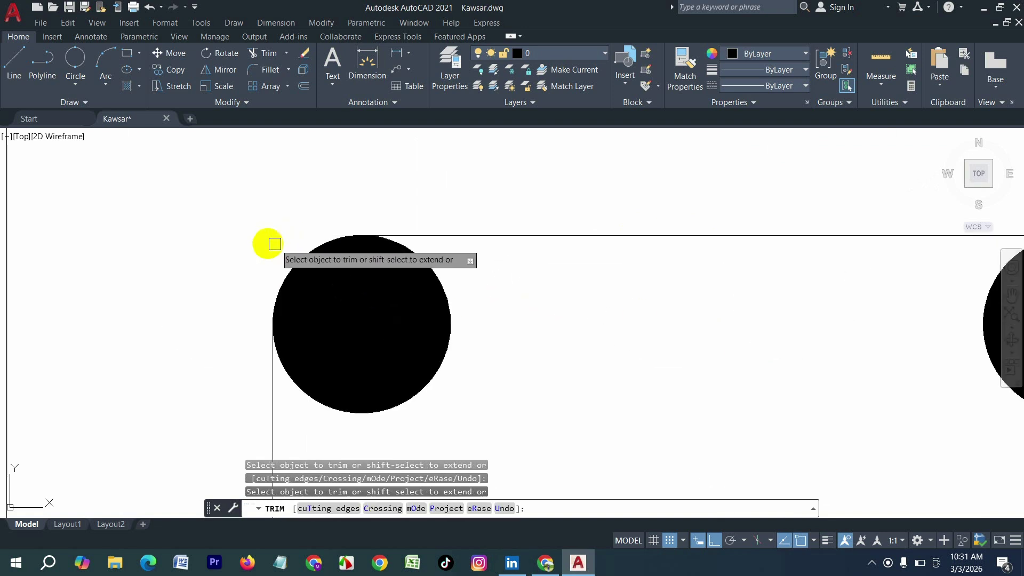
# Trim the inner square's two bottom corners where they extend past the corner circles
pyautogui.scroll(-6, 272, 241)
pyautogui.scroll(5, 247, 359)
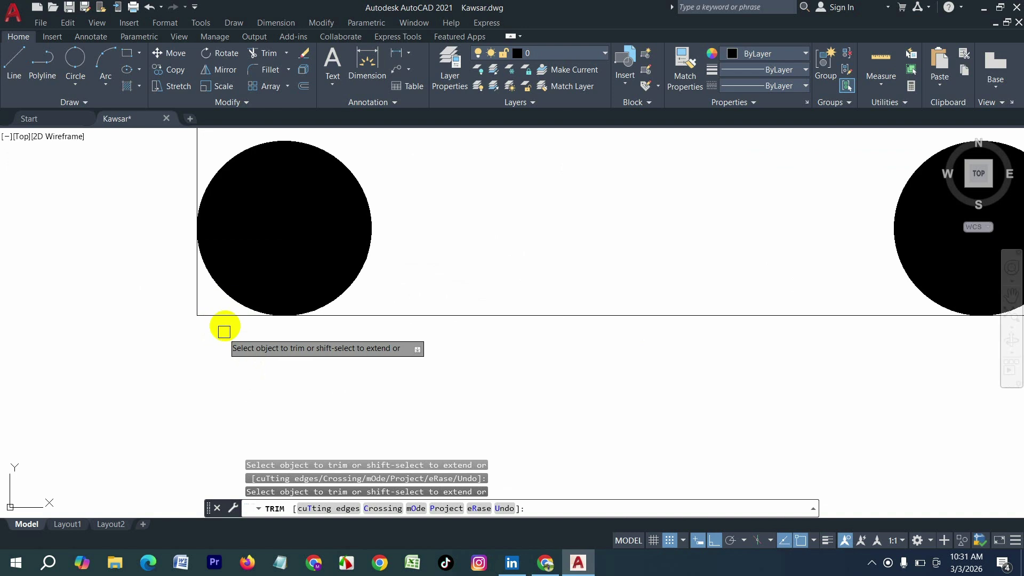
pyautogui.scroll(-6, 208, 347)
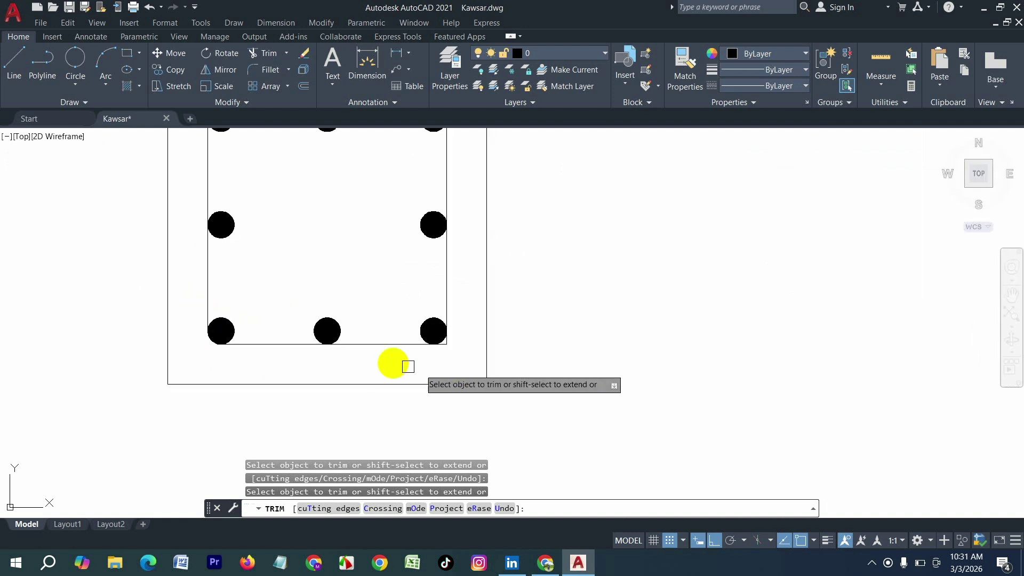
pyautogui.scroll(6, 469, 343)
pyautogui.click(514, 422)
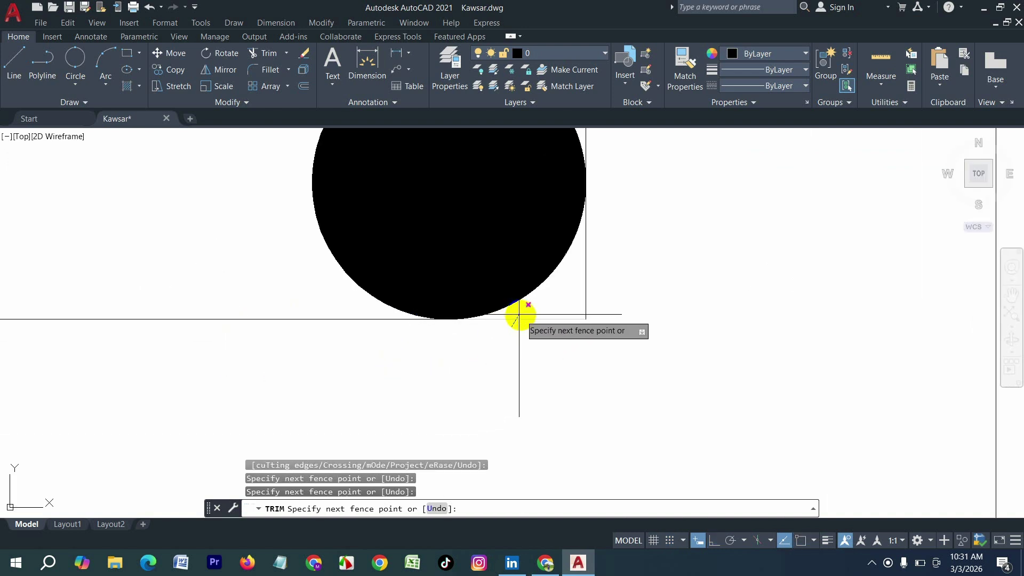
pyautogui.click(520, 314)
pyautogui.press('Return')
pyautogui.scroll(-6, 598, 342)
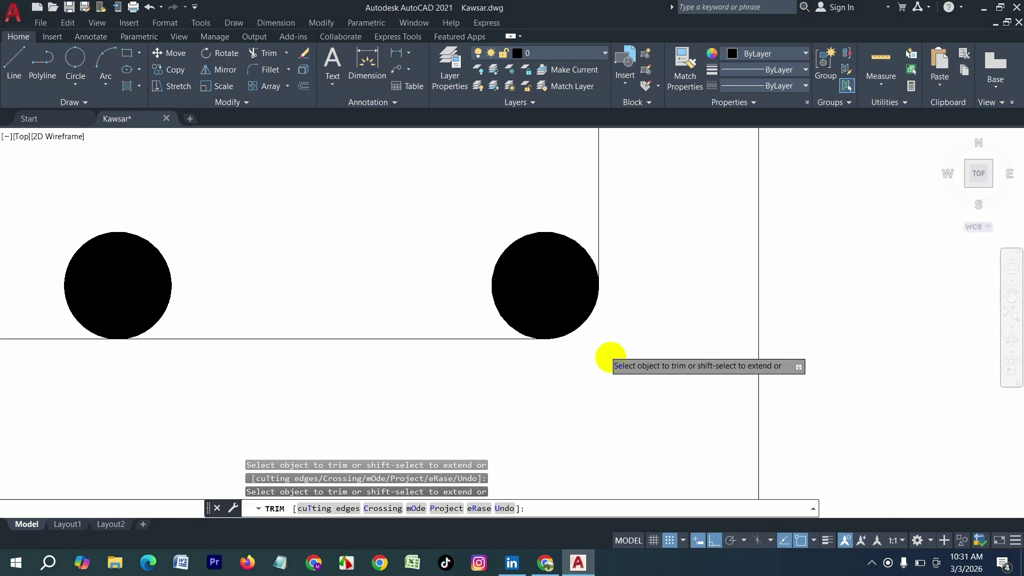
pyautogui.scroll(2, 635, 309)
pyautogui.press('Escape')
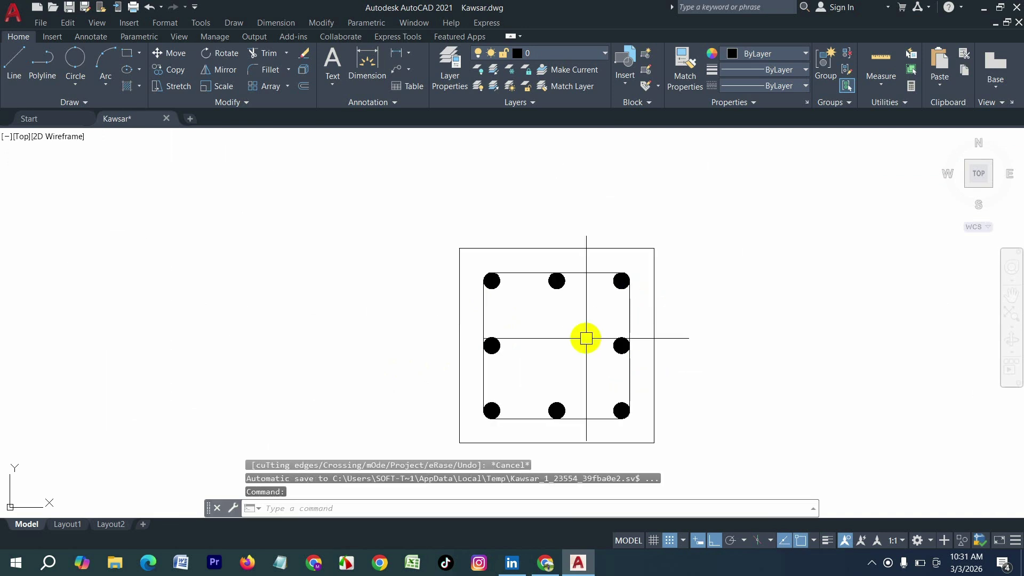
# With Ortho off, draw a diagonal line from the inner square's left edge, just below the top-left circle, inward and down to the right
pyautogui.write('l')
pyautogui.press('Return')
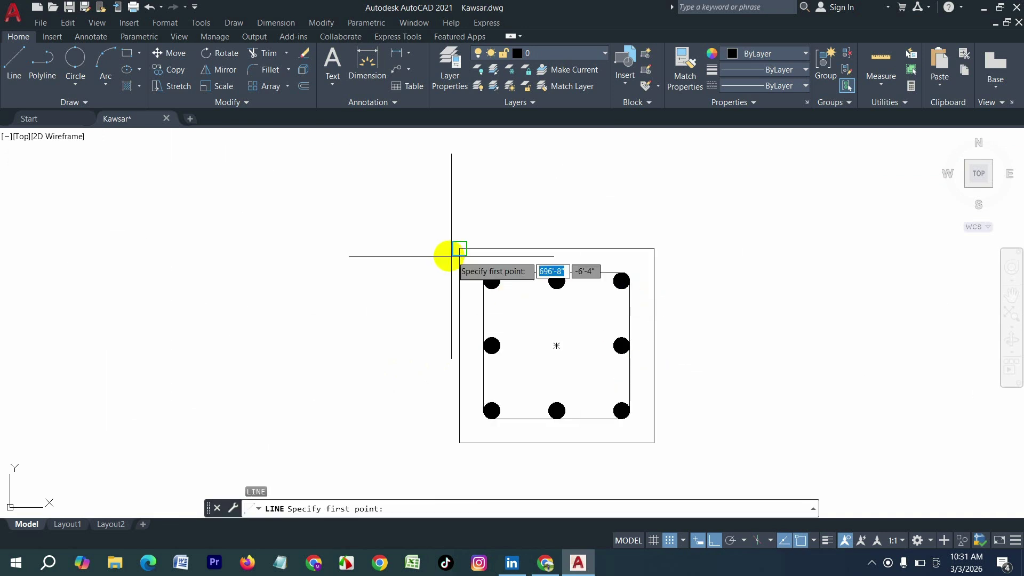
pyautogui.scroll(4, 514, 297)
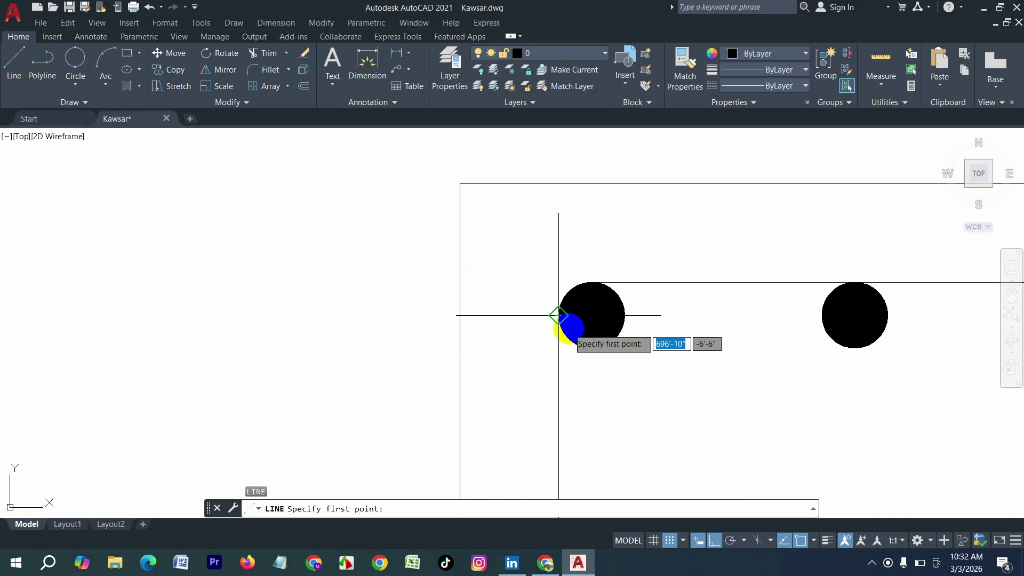
pyautogui.click(558, 348)
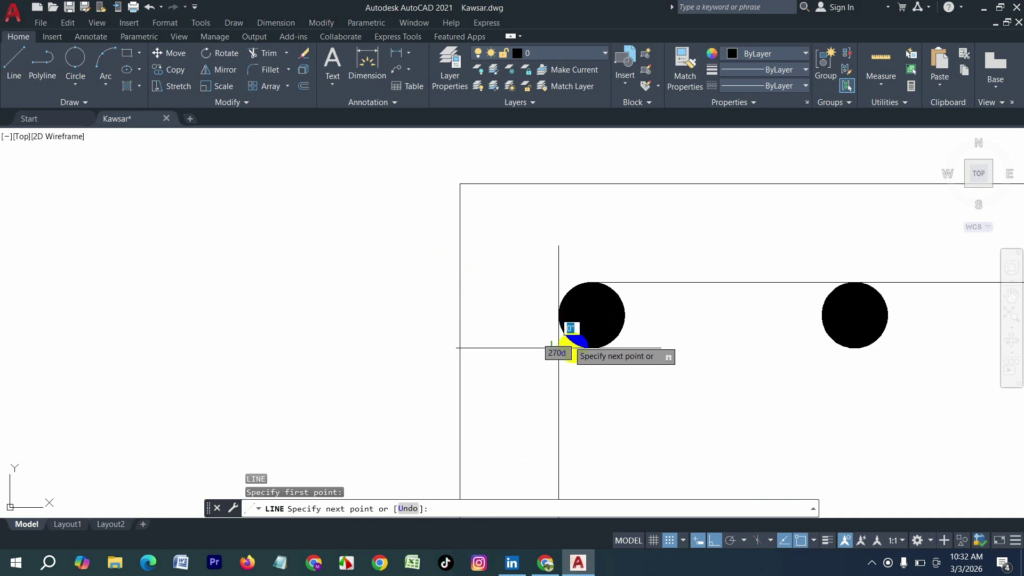
pyautogui.press('F8')
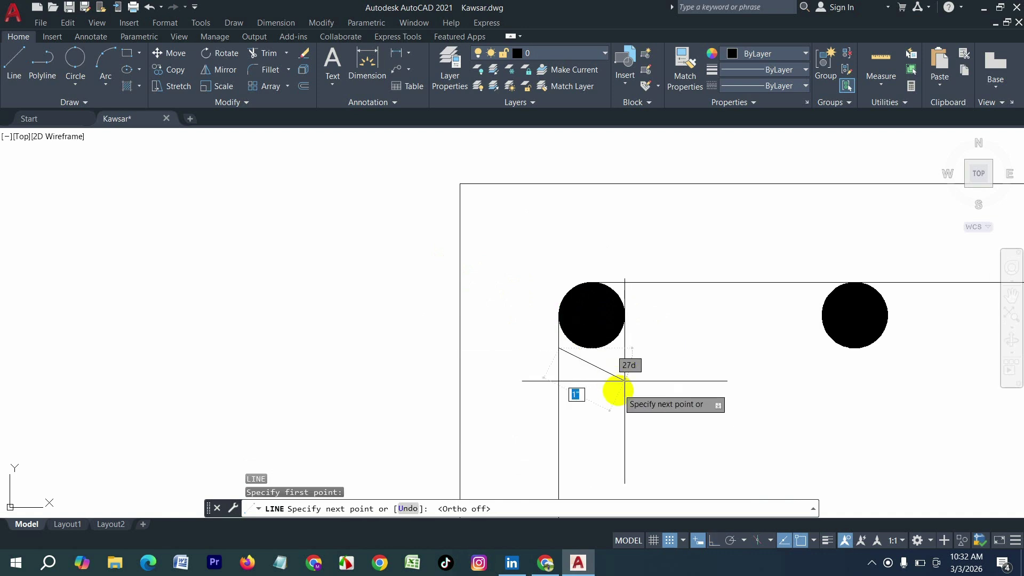
pyautogui.click(625, 413)
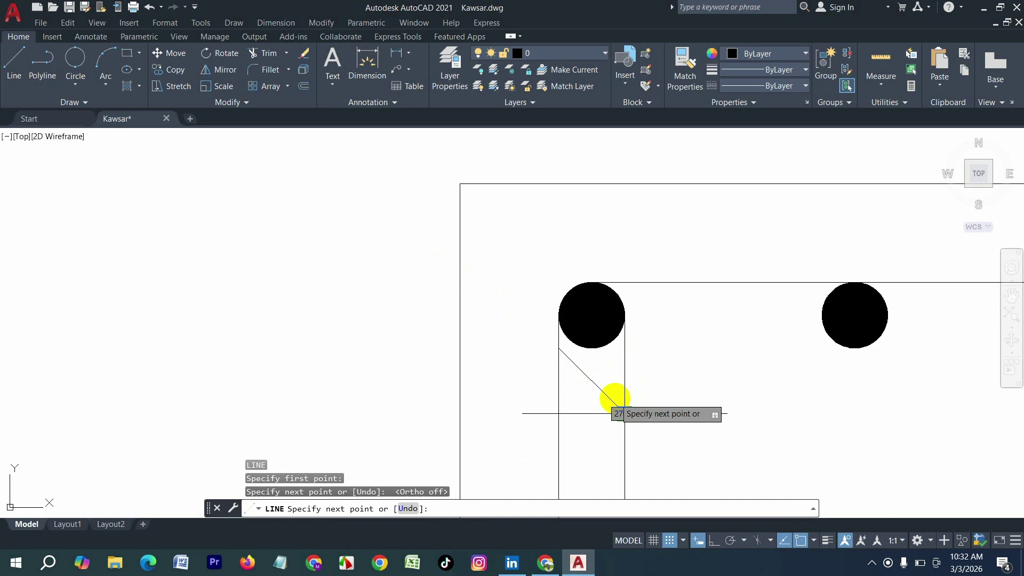
pyautogui.press('Return')
# Draw a second diagonal line from the inner square's top edge, just beside the top-left circle, inward and down to the right
pyautogui.press('Return')
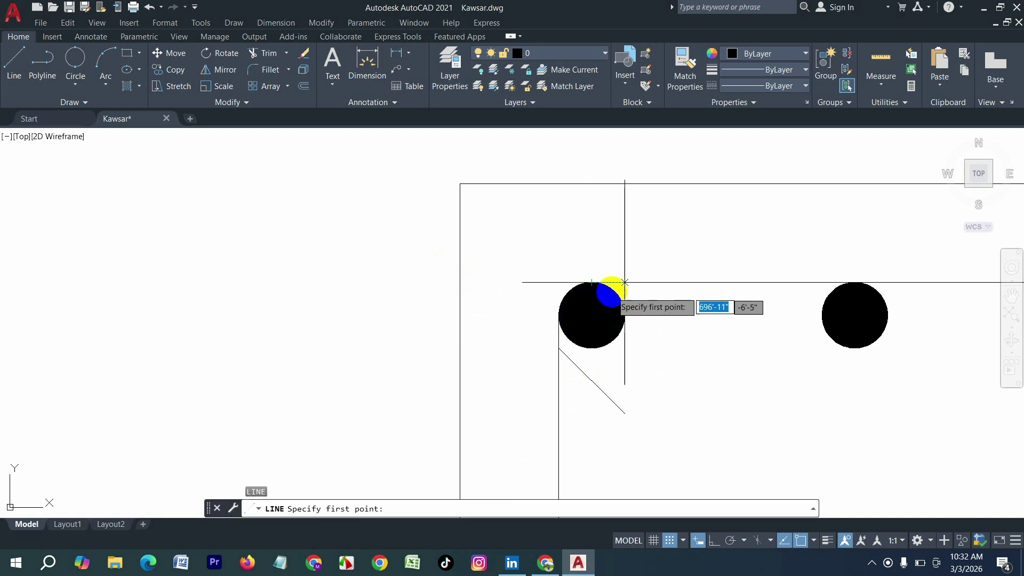
pyautogui.click(618, 288)
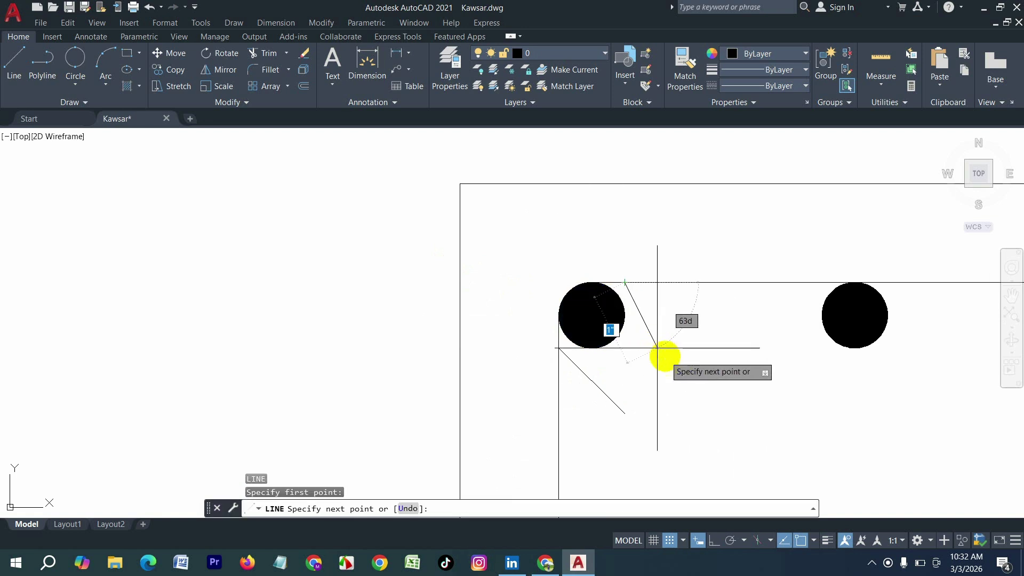
pyautogui.click(688, 378)
pyautogui.press('Return')
pyautogui.scroll(-6, 510, 309)
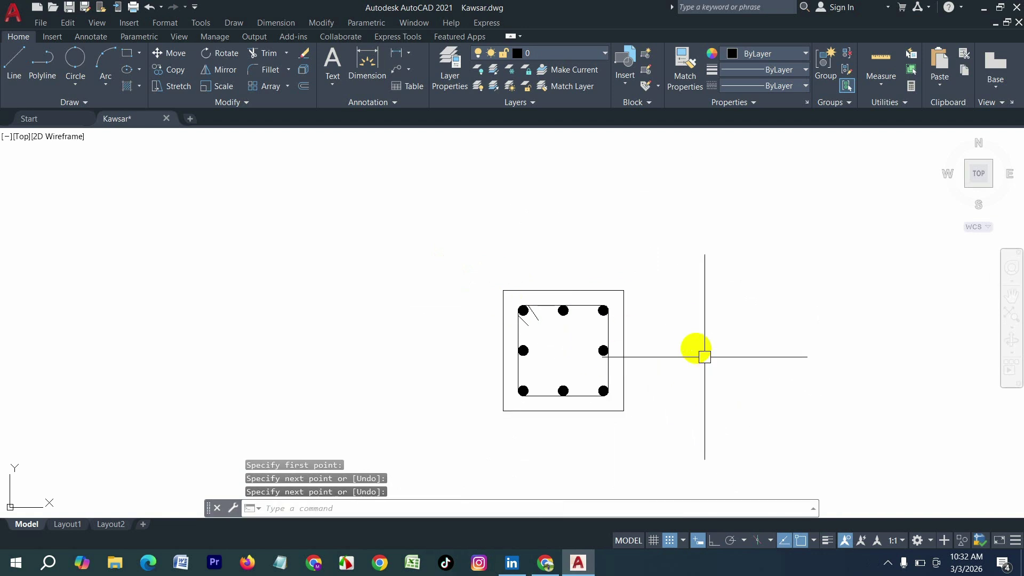
pyautogui.moveTo(704, 357); pyautogui.dragTo(656, 279, button='middle')
pyautogui.scroll(2, 613, 293)
pyautogui.scroll(-2, 451, 325)
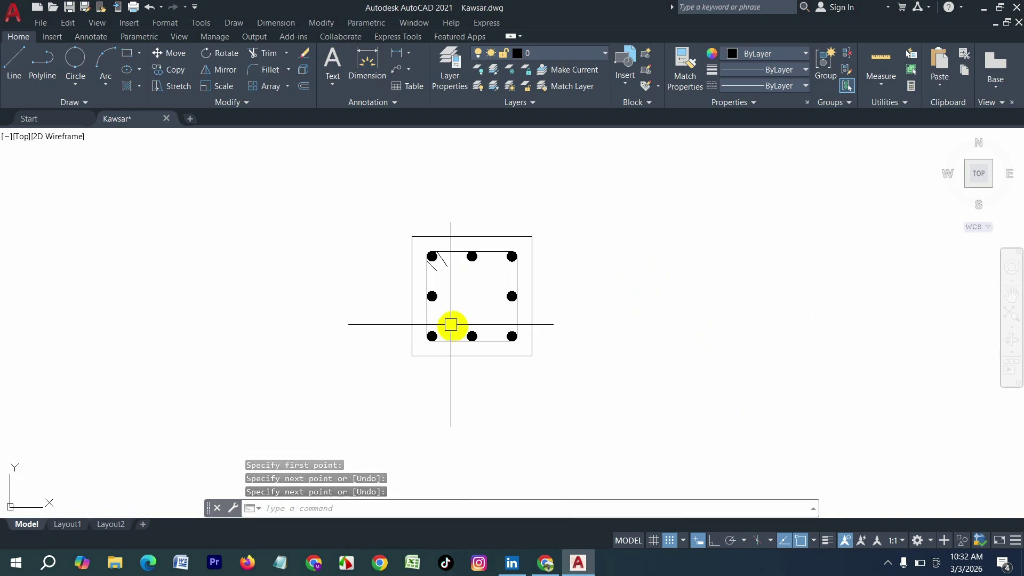
# Draw a quick leader with its arrowhead at the bottom-left bar circle, running straight down with Ortho on, then horizontally right, without leader text
pyautogui.scroll(-2, 451, 324)
pyautogui.scroll(2, 483, 344)
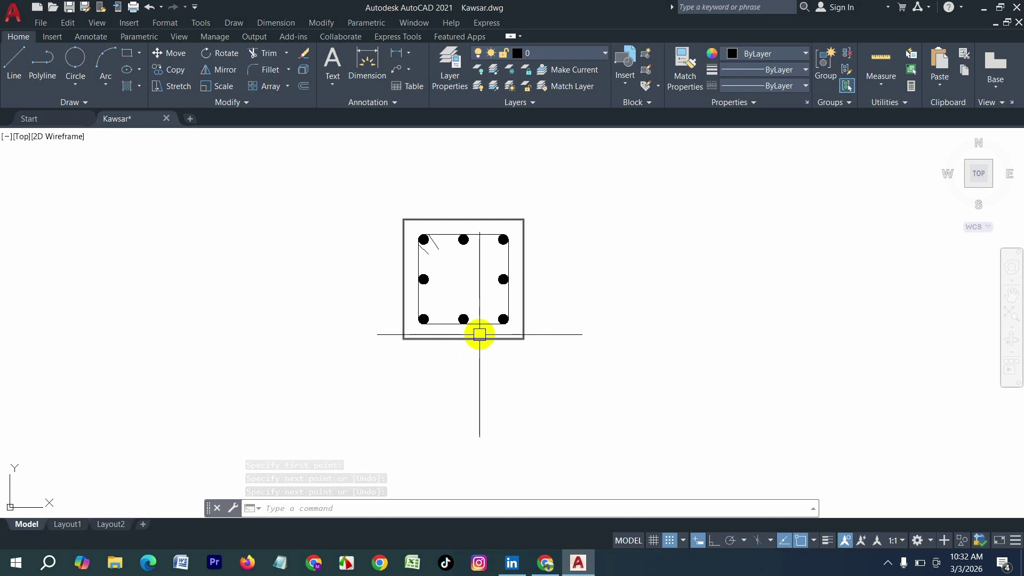
pyautogui.scroll(2, 480, 363)
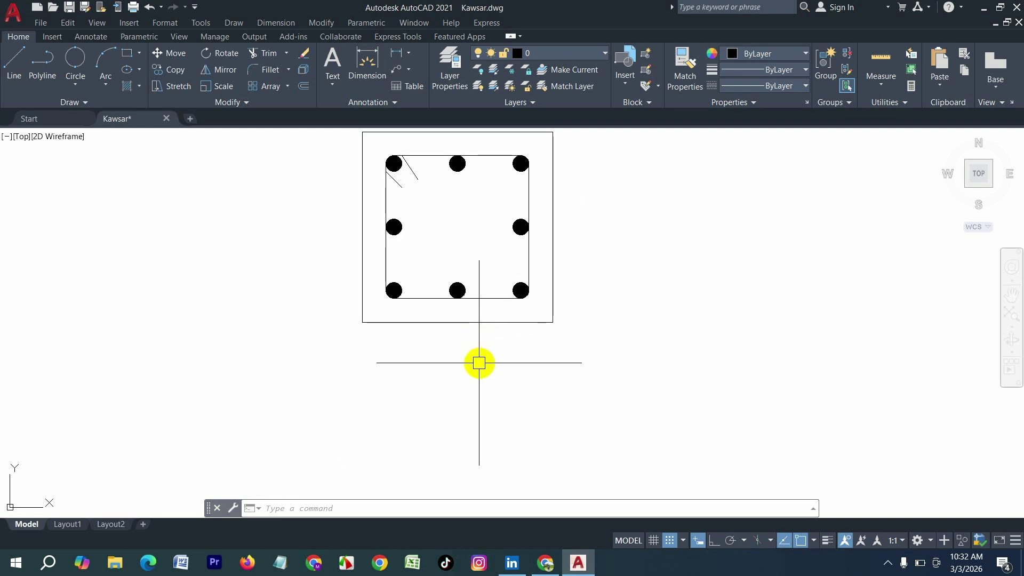
pyautogui.press('Escape')
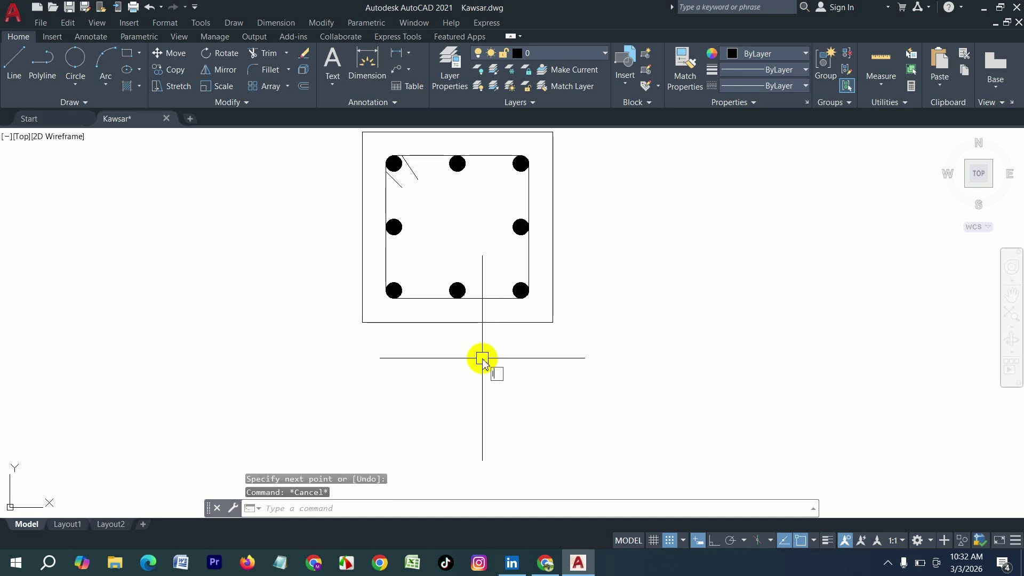
pyautogui.write('LE')
pyautogui.press('Return')
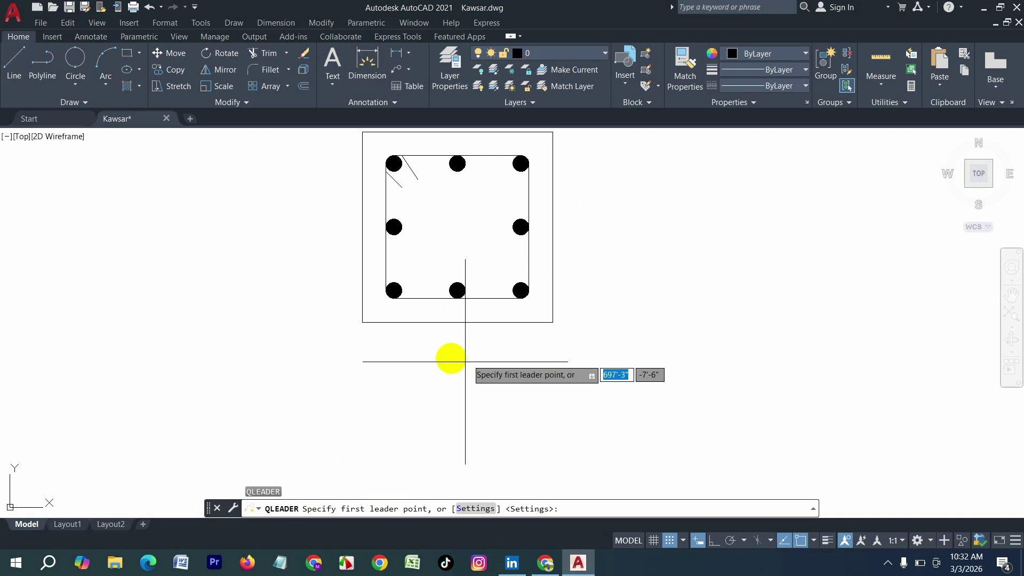
pyautogui.click(396, 295)
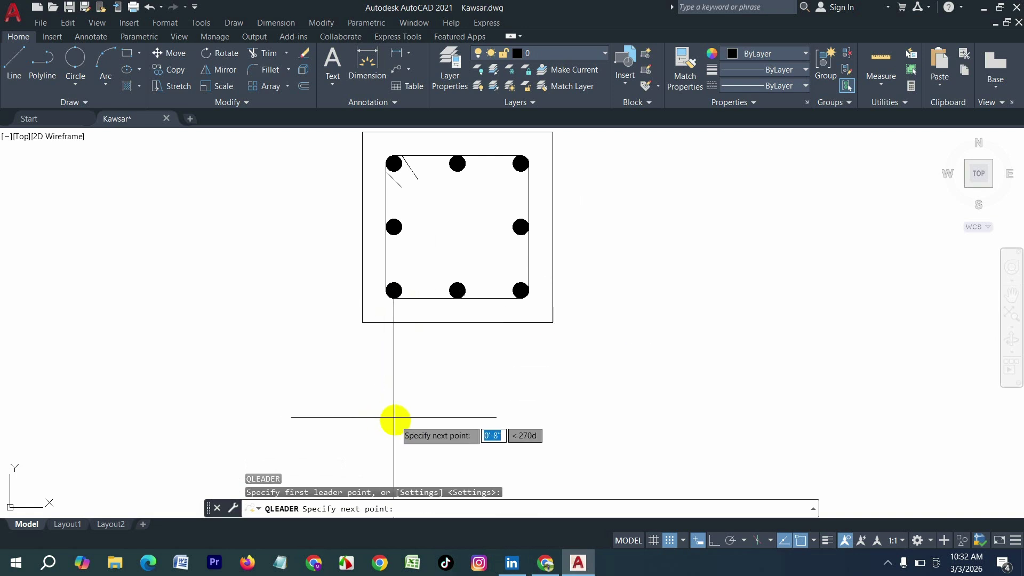
pyautogui.scroll(-2, 407, 312)
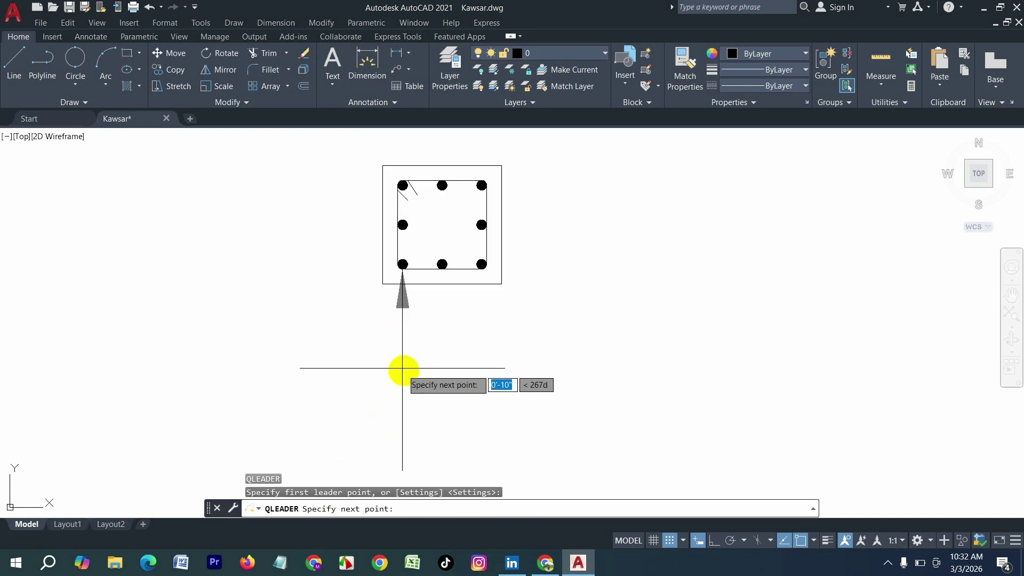
pyautogui.press('F8')
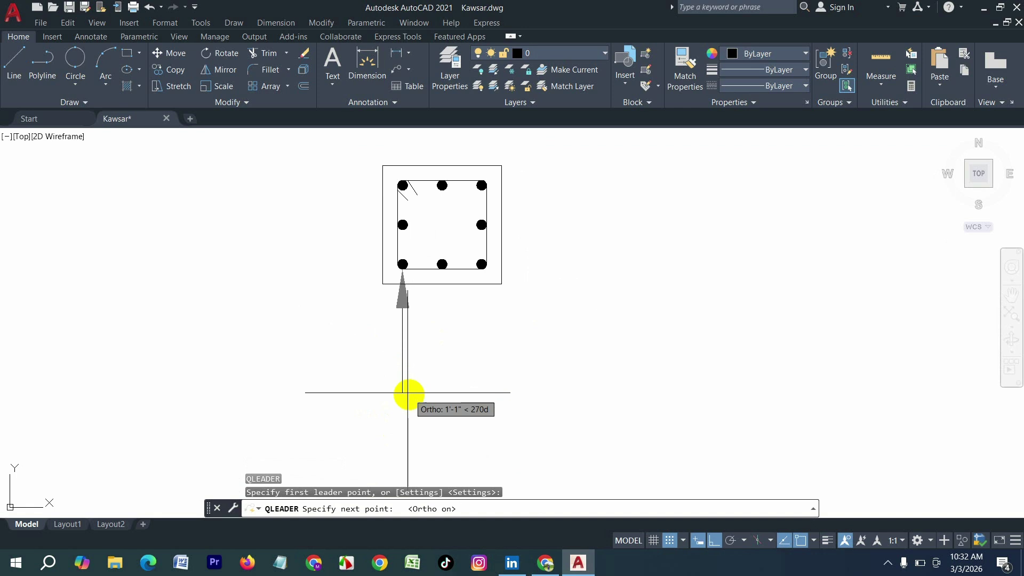
pyautogui.click(408, 399)
pyautogui.click(540, 400)
pyautogui.press('Escape')
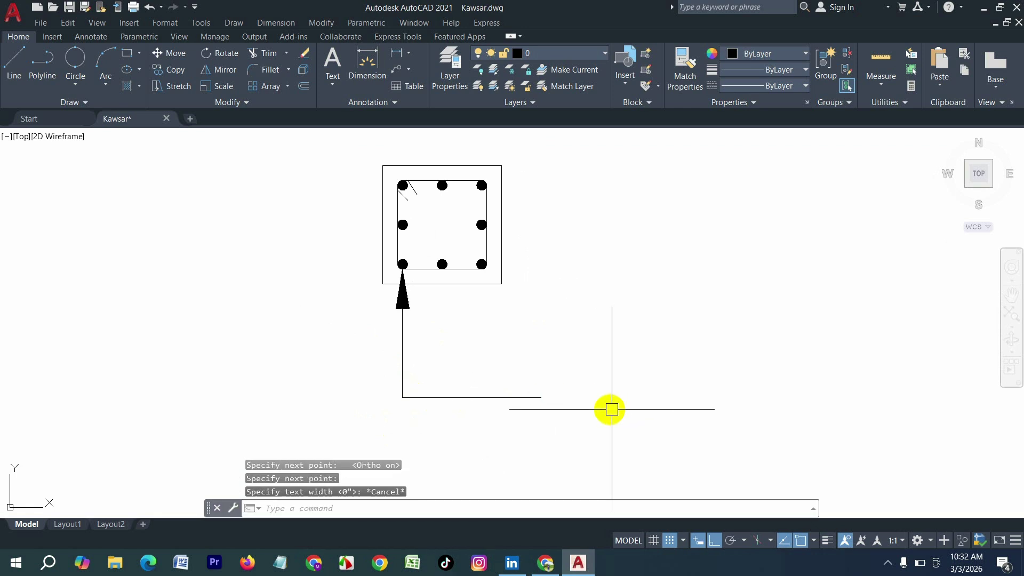
# Create a wide multiline text box just beyond the leader's horizontal end and set its text height to 5"
pyautogui.write('mt')
pyautogui.press('Return')
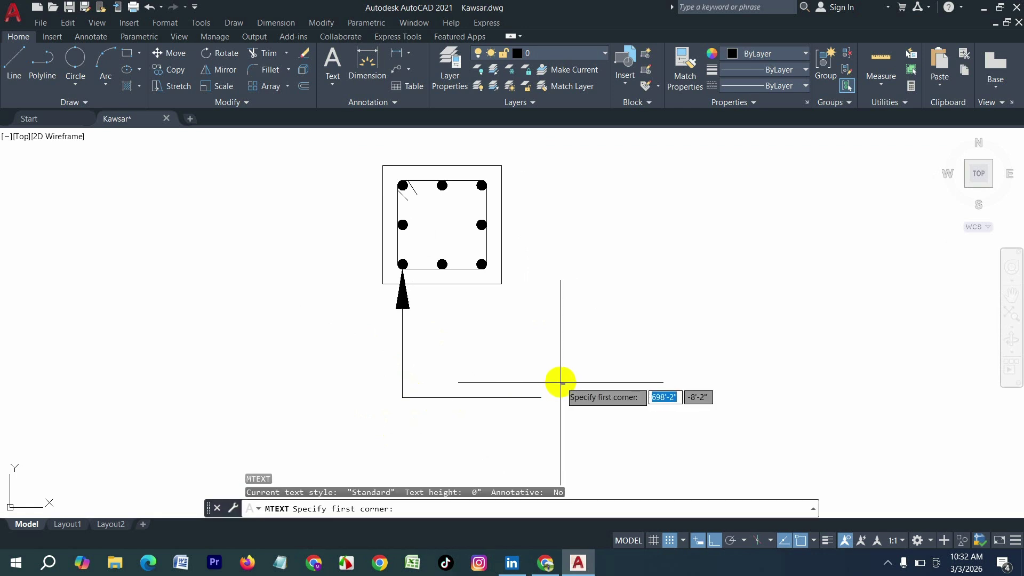
pyautogui.click(556, 379)
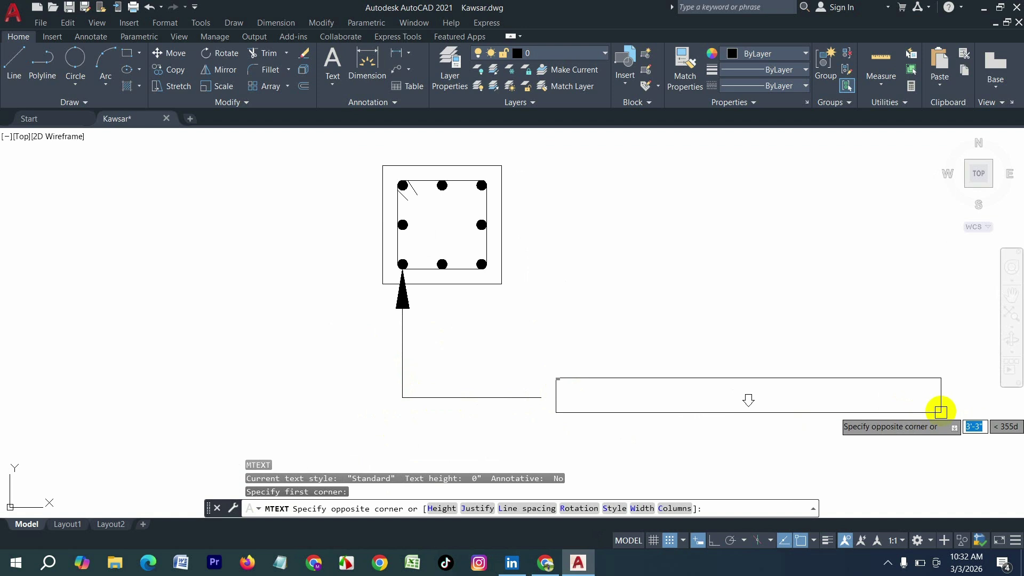
pyautogui.click(941, 412)
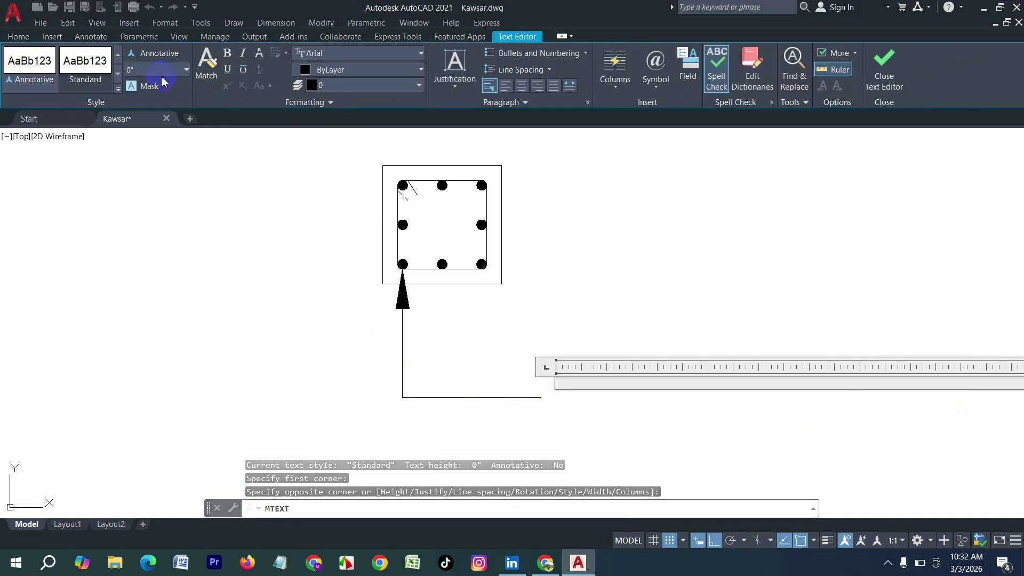
pyautogui.click(159, 72)
pyautogui.write('5')
pyautogui.press('Return')
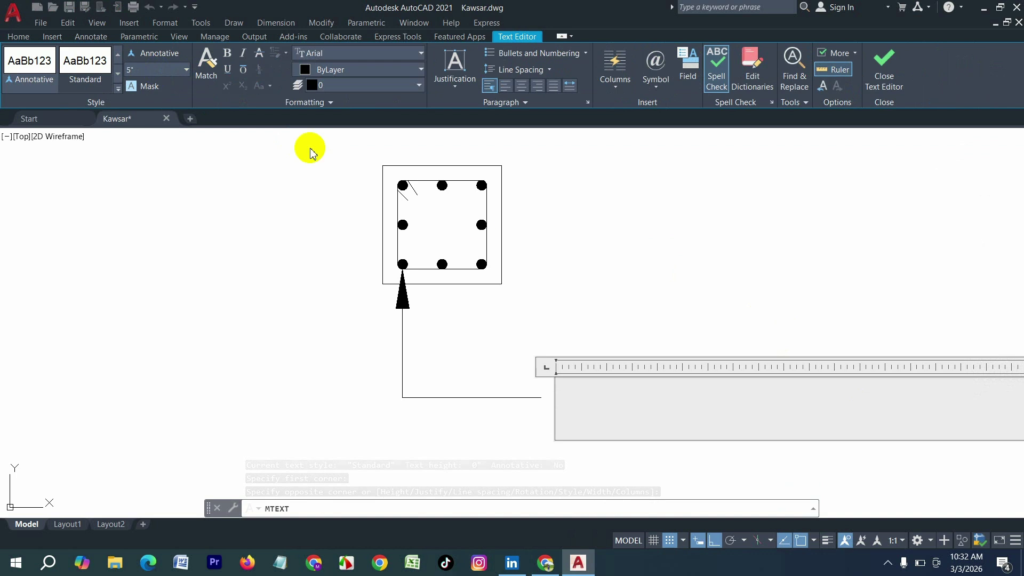
# Enter the bar label "4-20mm+4-16mm" in the multiline text box
pyautogui.scroll(-3, 530, 376)
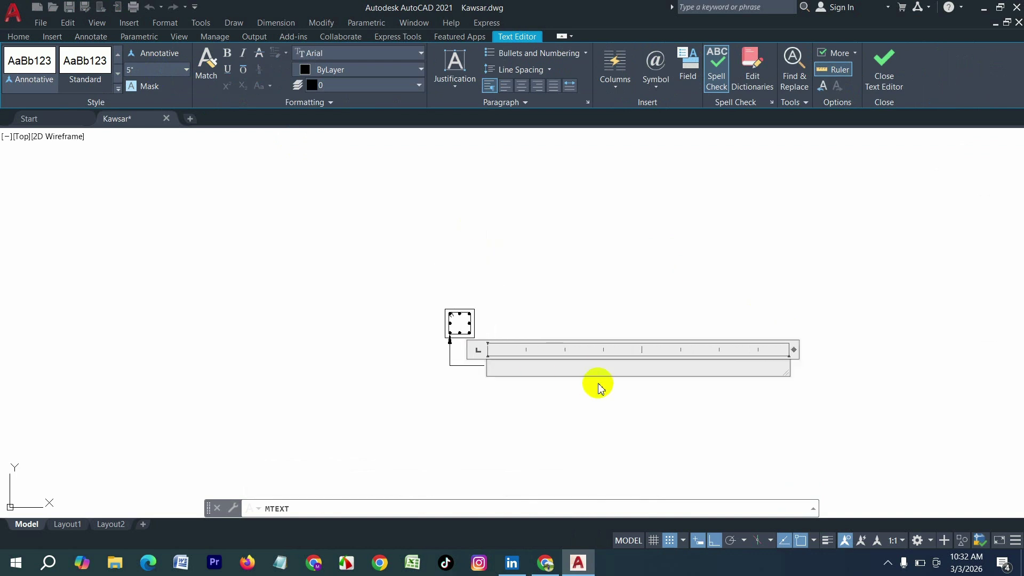
pyautogui.write('4-')
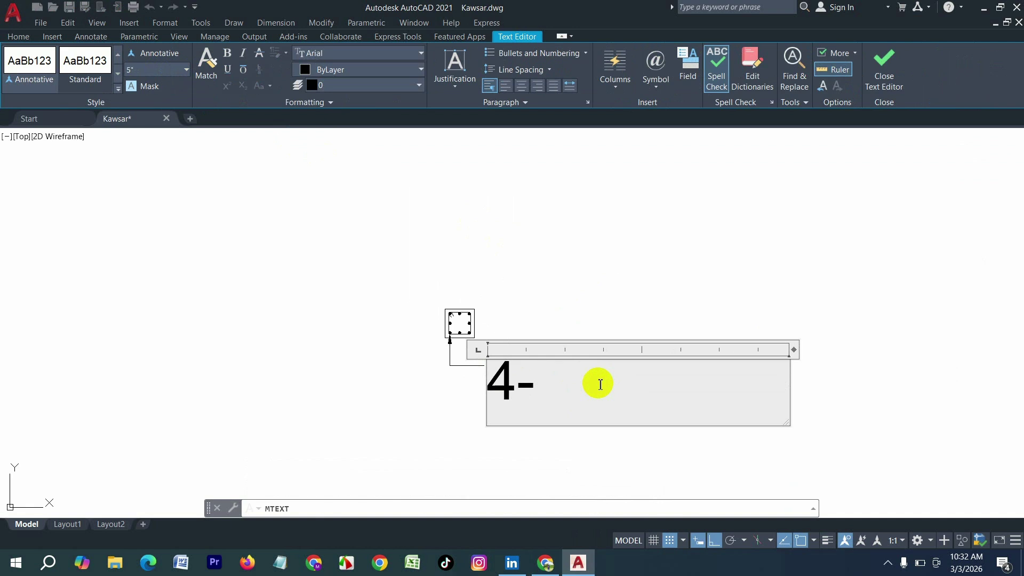
pyautogui.write('20mm')
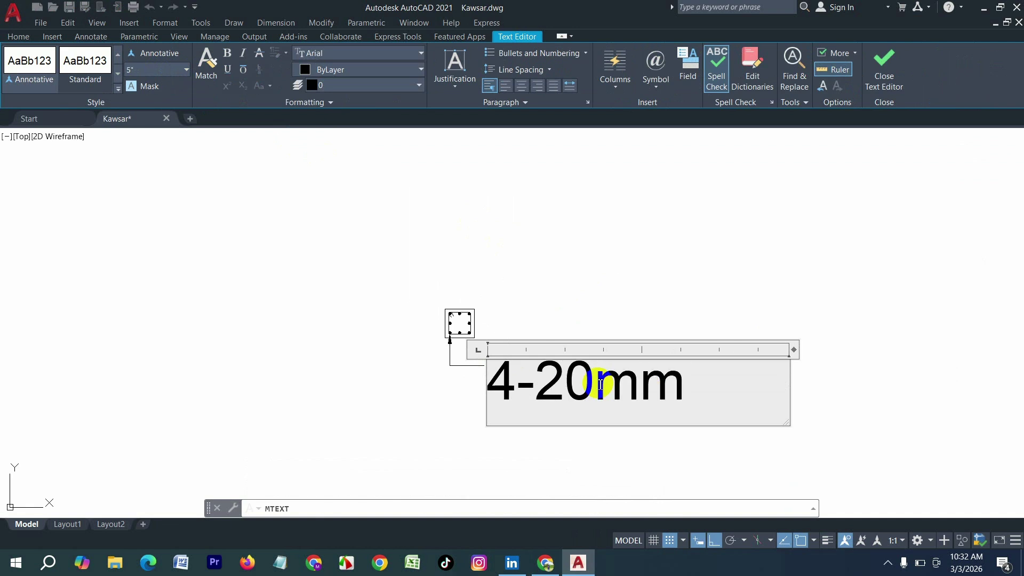
pyautogui.write('+4')
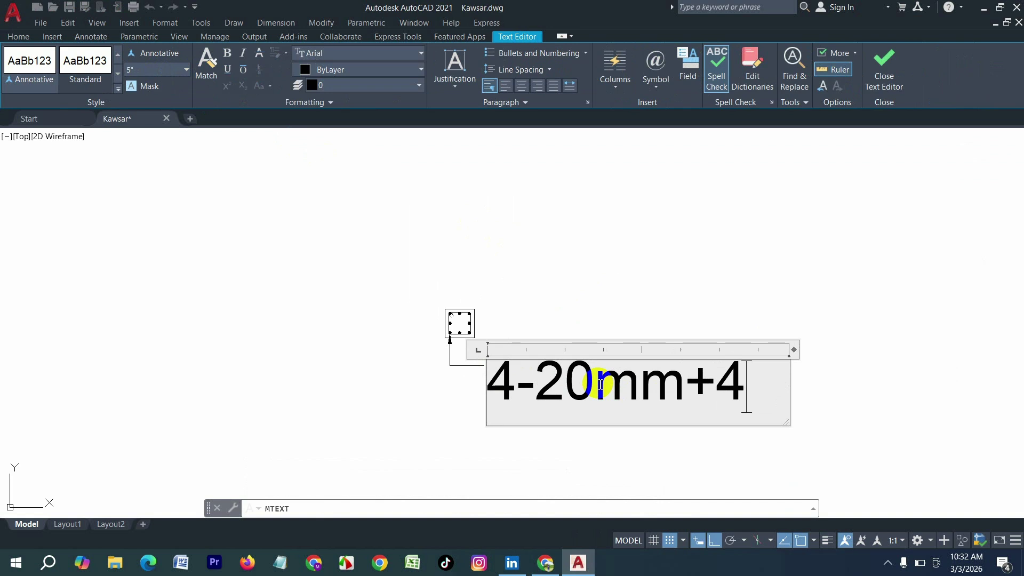
pyautogui.write('-16')
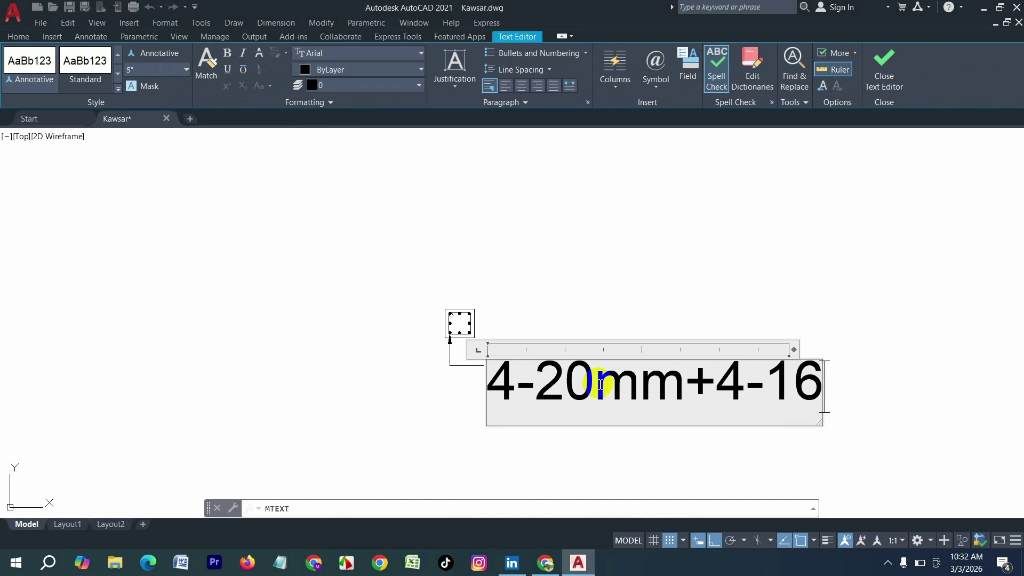
pyautogui.write('mm')
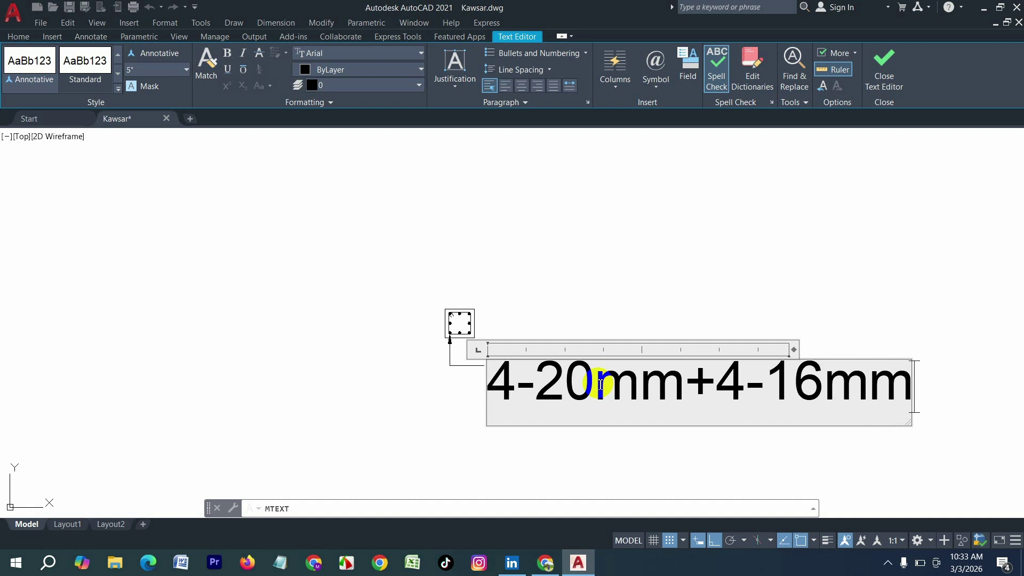
# Add the Diameter symbol (Ø) to the end of the bar label
pyautogui.write('%%c')
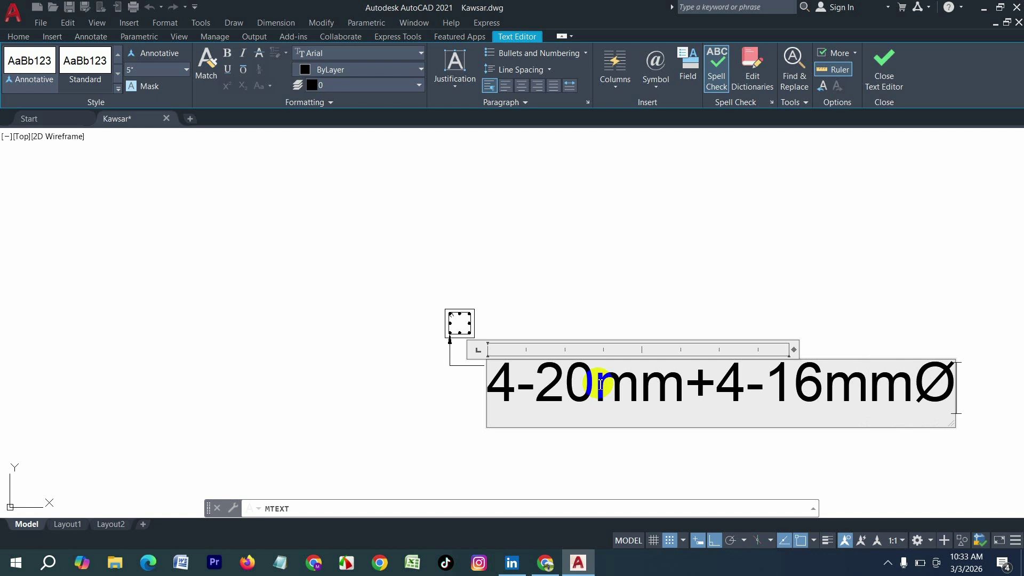
pyautogui.press('BackSpace')
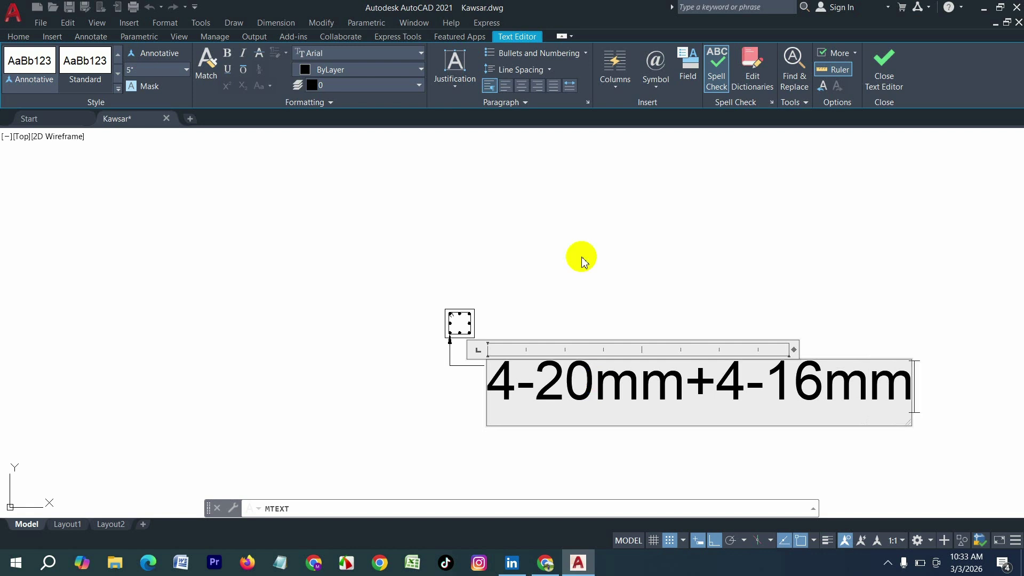
pyautogui.click(655, 83)
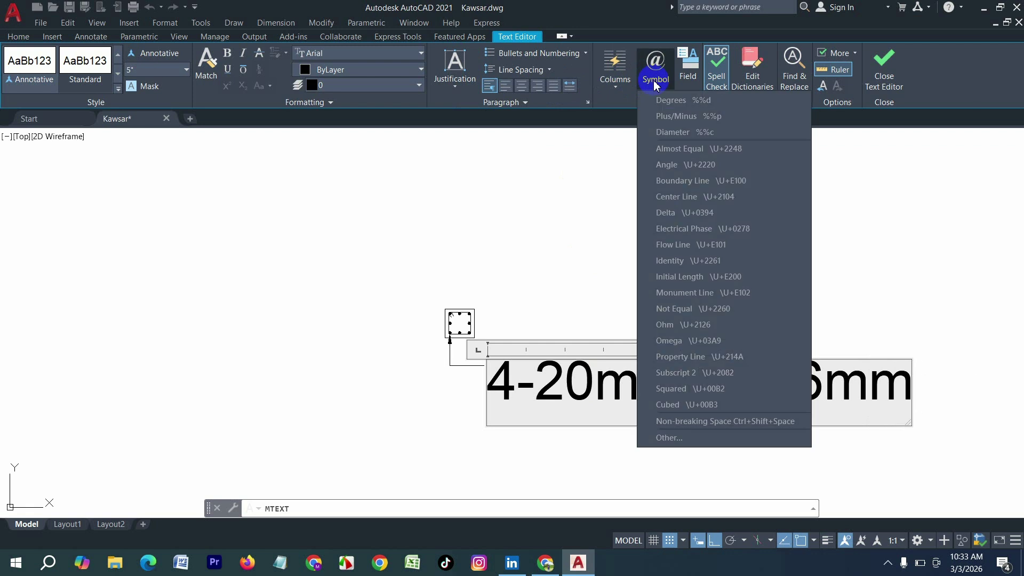
pyautogui.click(687, 134)
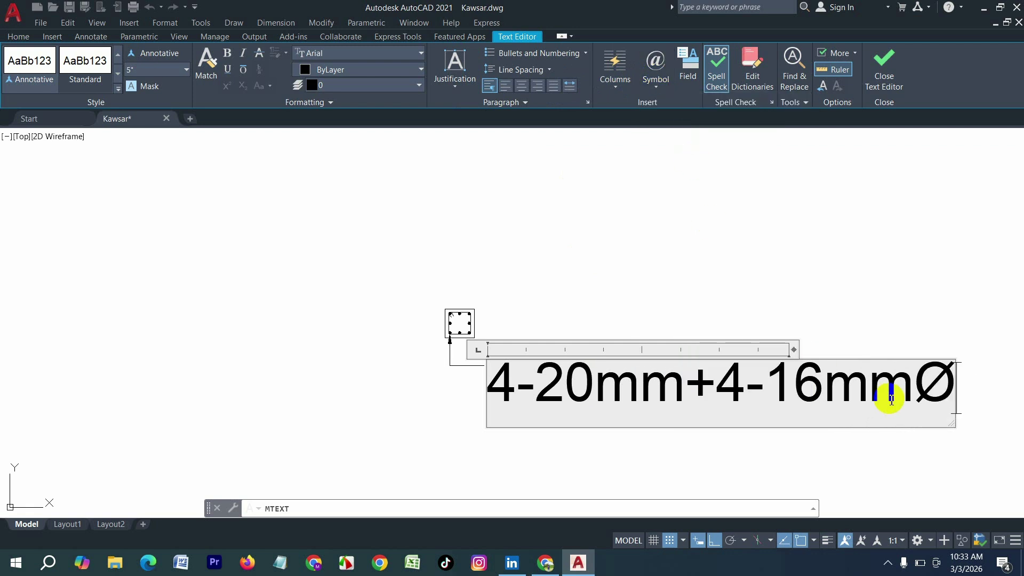
# Widen the text box past the end of the bar label and finish editing the text
pyautogui.moveTo(794, 350); pyautogui.dragTo(968, 343)
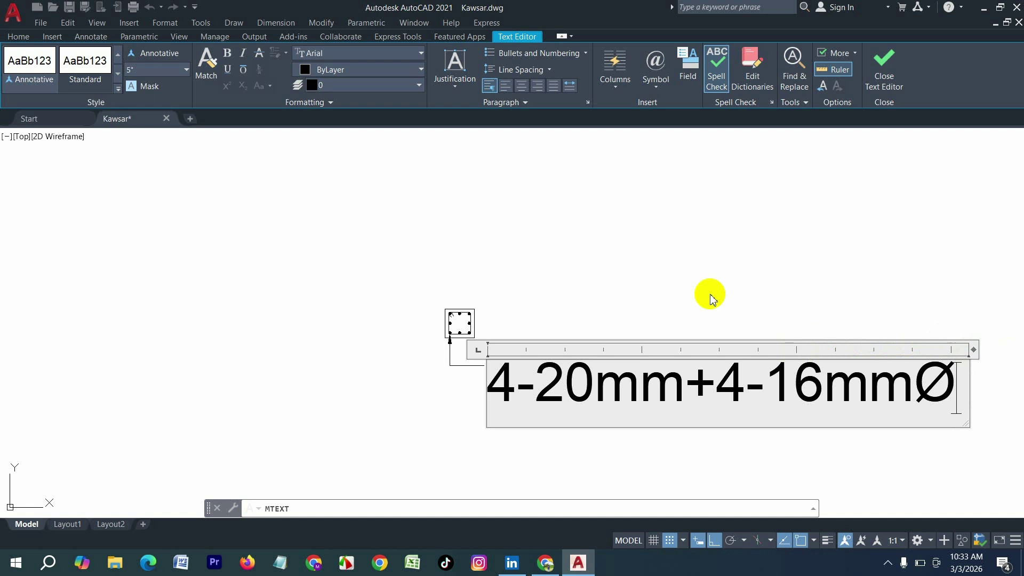
pyautogui.click(693, 291)
pyautogui.scroll(2, 528, 373)
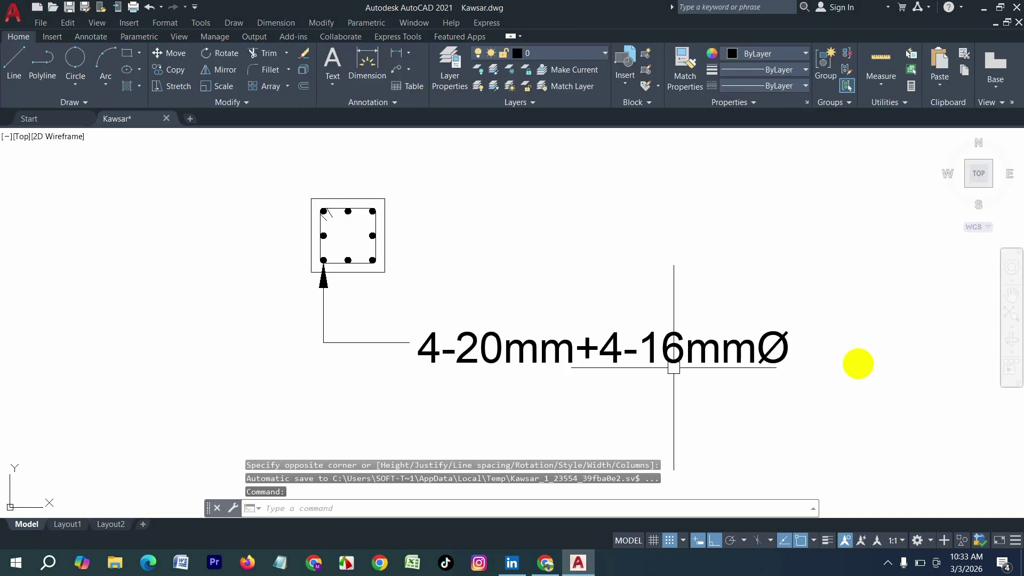